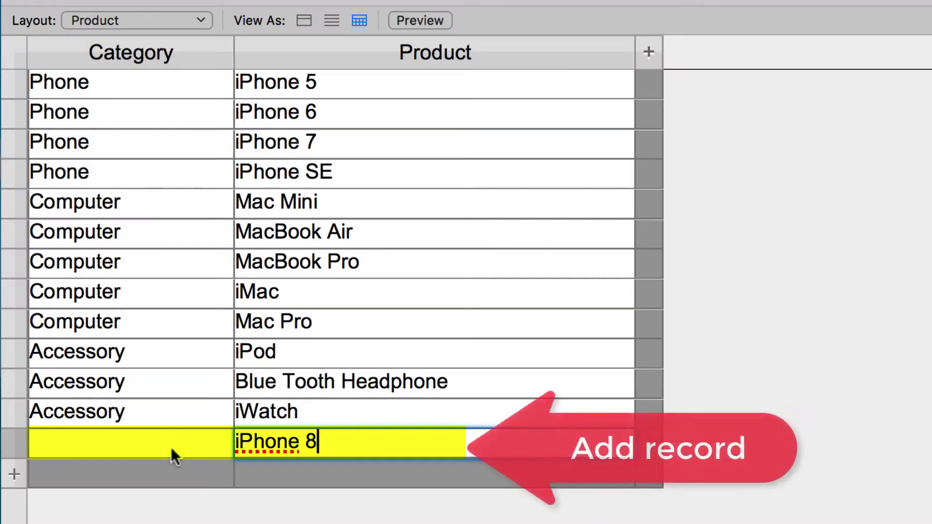
Set the category of the new iPhone 8 product record to Phone.
{"action": "left_click", "coordinate": [170, 445]}
{"action": "type", "text": "Pho"}
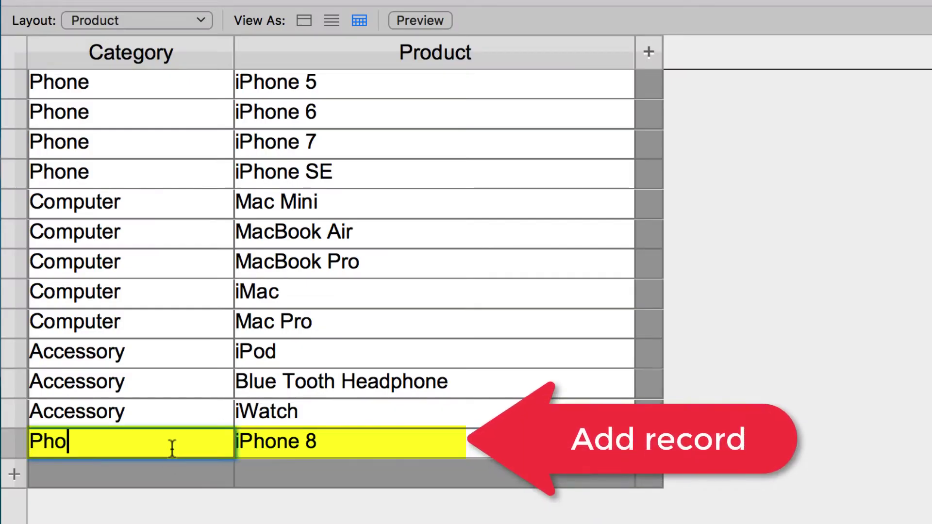
{"action": "type", "text": "ne"}
{"action": "key", "text": "Return"}
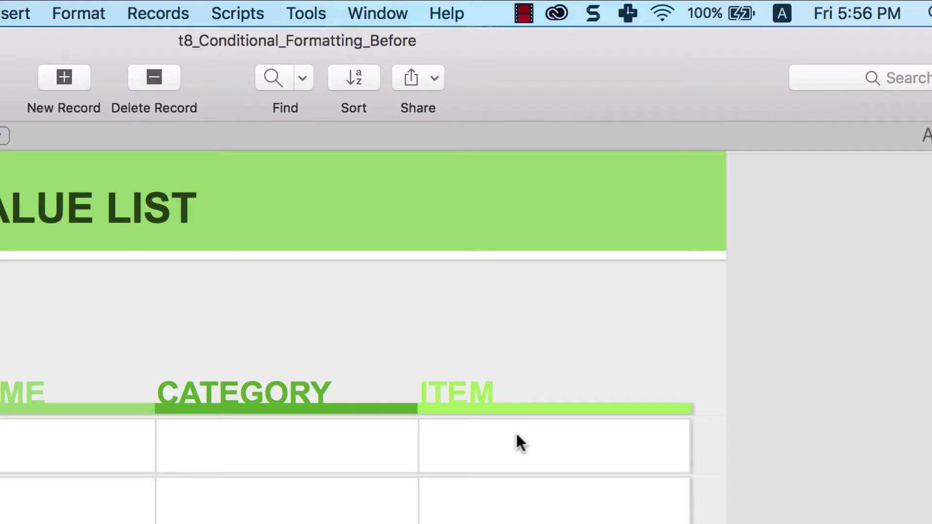
Try the Phone and Computer categories in the second order row and check the item choices offered for each.
{"action": "left_click", "coordinate": [516, 435]}
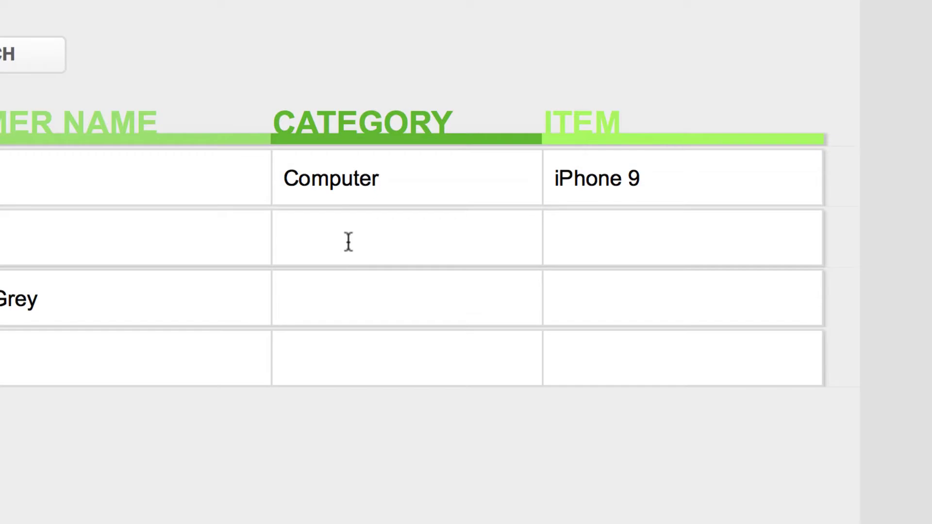
{"action": "left_click", "coordinate": [348, 241]}
{"action": "left_click", "coordinate": [352, 361]}
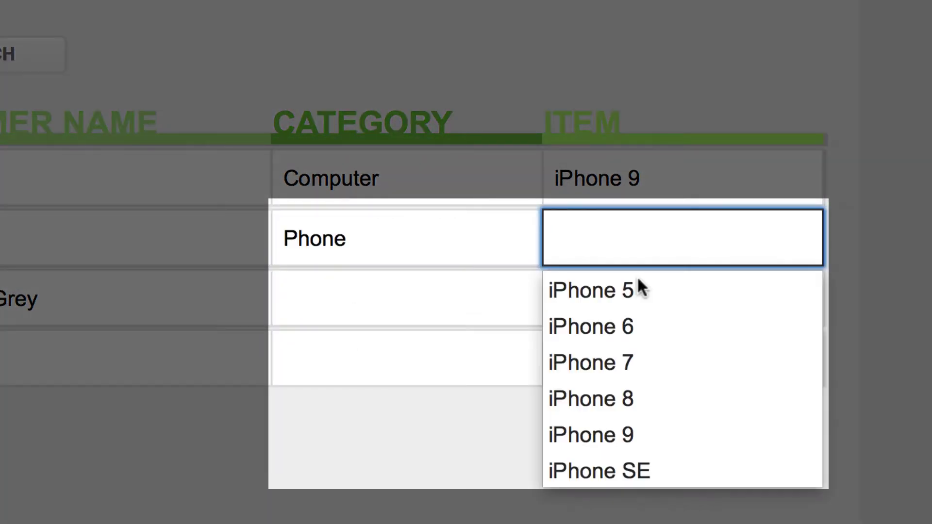
{"action": "left_click", "coordinate": [343, 232]}
{"action": "left_click", "coordinate": [347, 315]}
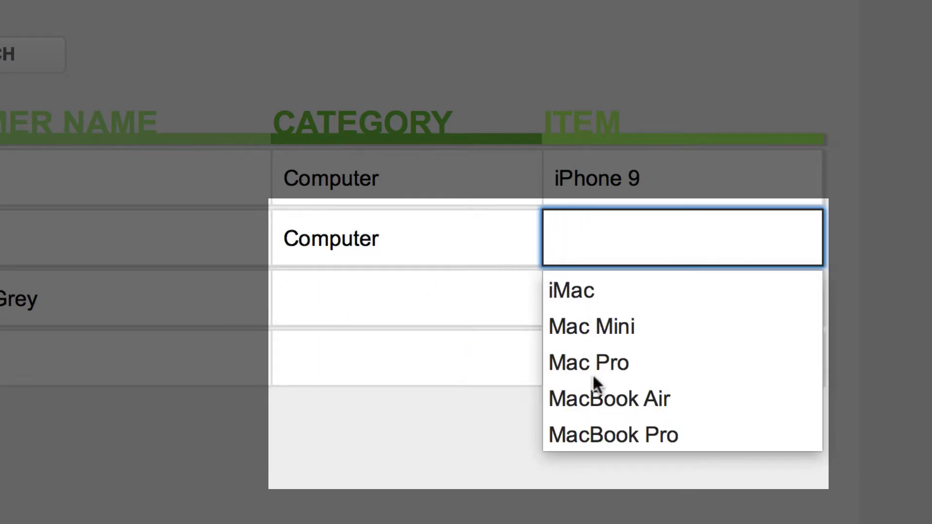
{"action": "left_click", "coordinate": [433, 262]}
{"action": "left_click", "coordinate": [413, 291]}
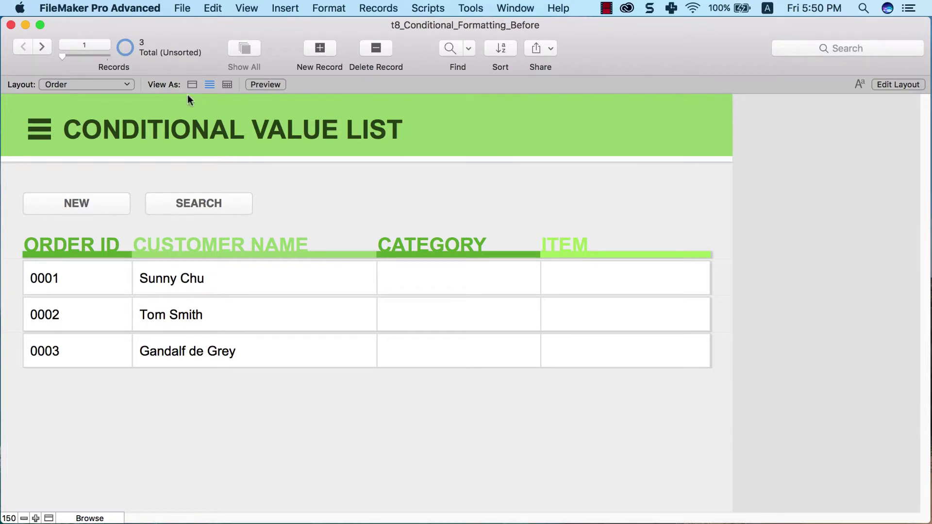
Review the categories and products in the Product layout, and return to the Order layout.
{"action": "left_click", "coordinate": [115, 84]}
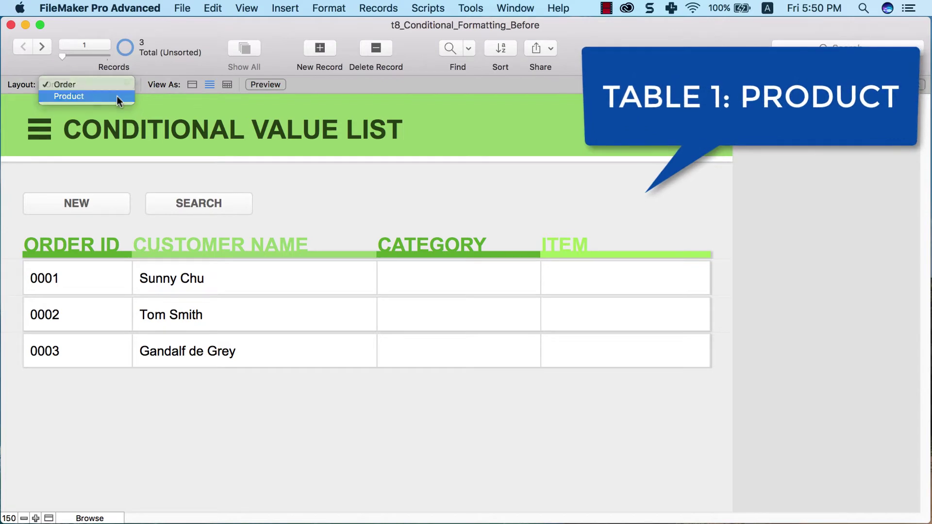
{"action": "left_click", "coordinate": [116, 96]}
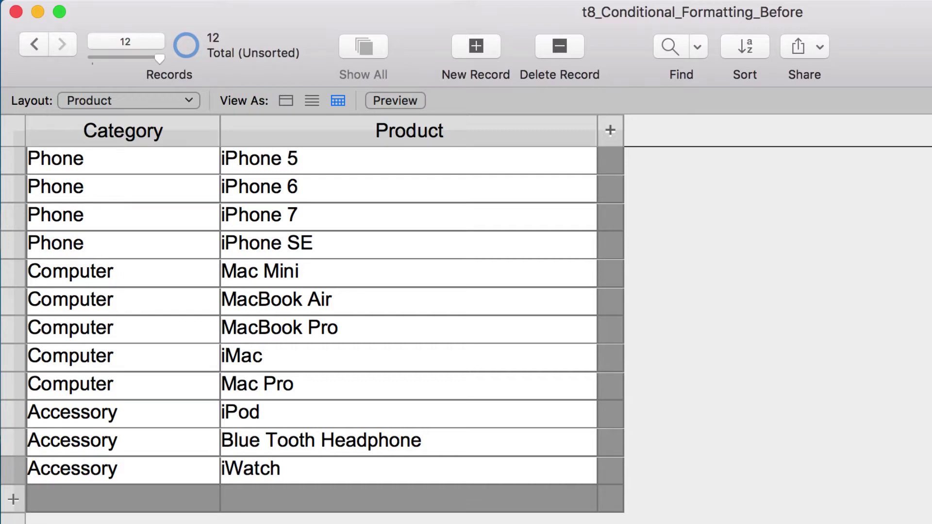
{"action": "left_click", "coordinate": [153, 103]}
{"action": "left_click", "coordinate": [158, 86]}
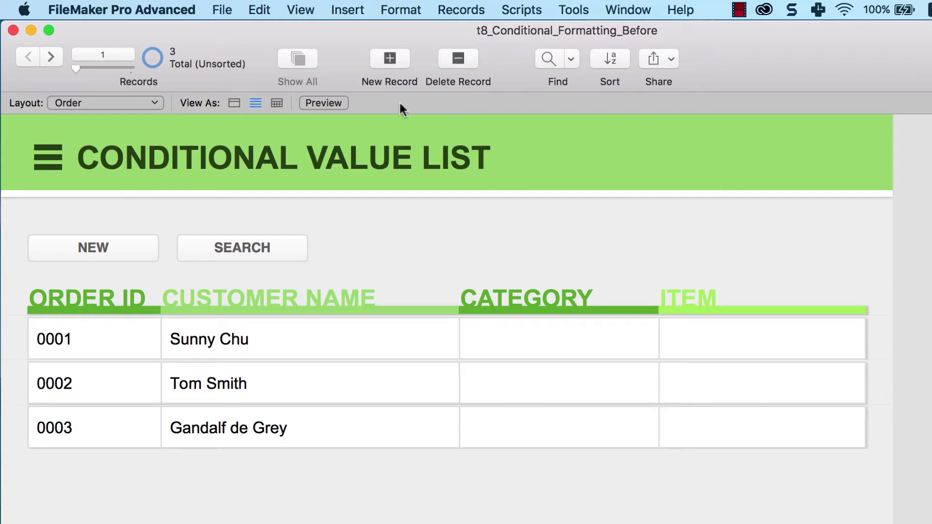
Add a new order record and enter the customer's full name.
{"action": "left_click", "coordinate": [111, 247]}
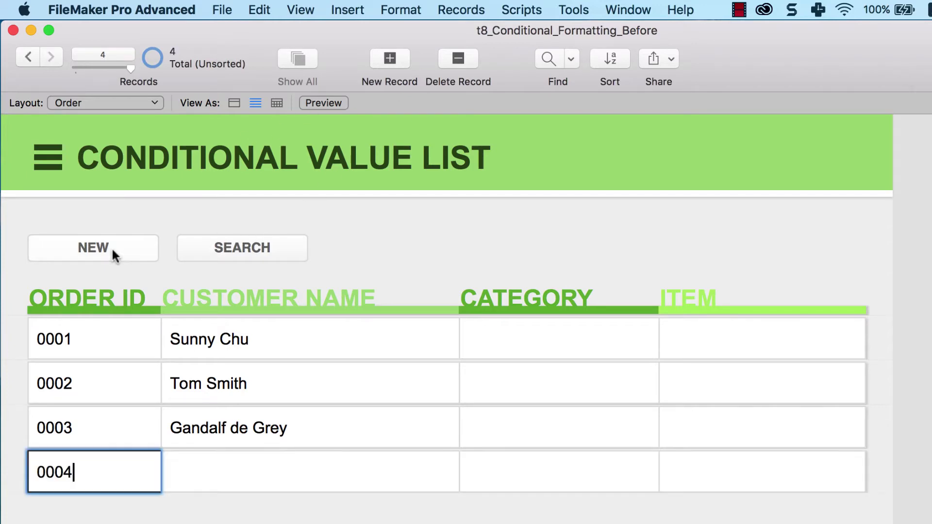
{"action": "left_click", "coordinate": [243, 469]}
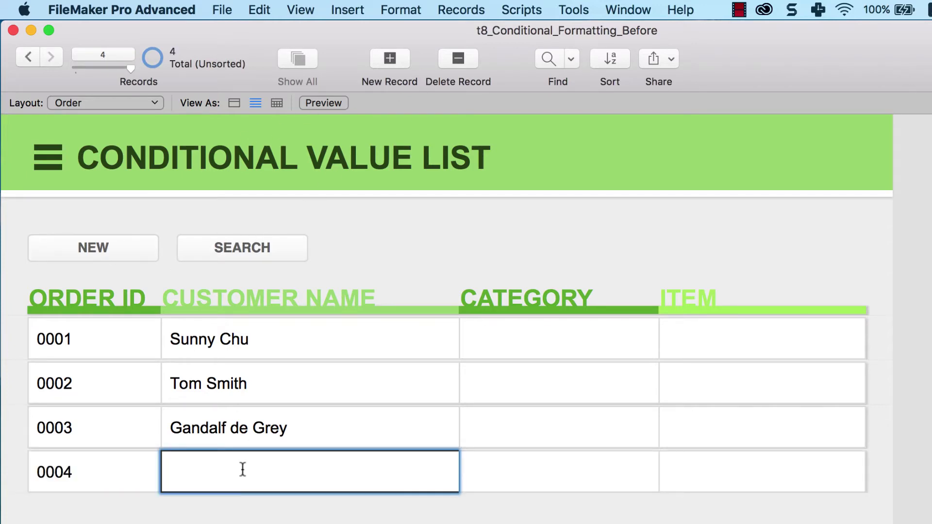
{"action": "type", "text": "Mary Jane"}
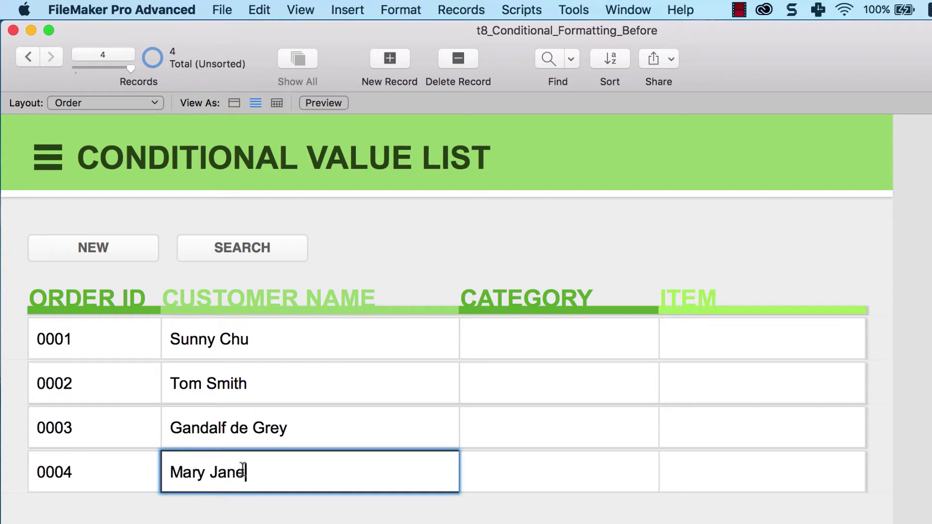
{"action": "left_click", "coordinate": [608, 492]}
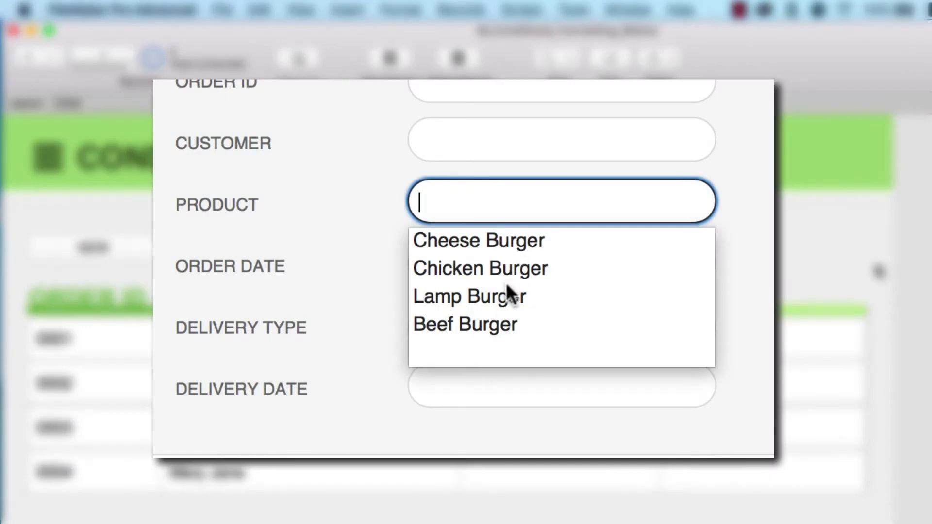
Try the product choices in the burger order form, picking Chicken Burger and Lamp Burger.
{"action": "left_click", "coordinate": [512, 268]}
{"action": "left_click", "coordinate": [545, 202]}
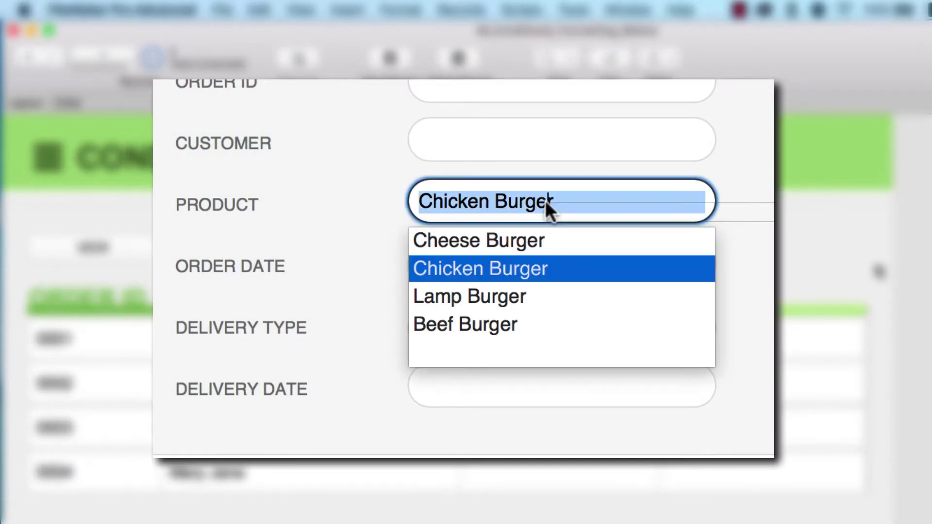
{"action": "left_click", "coordinate": [504, 299]}
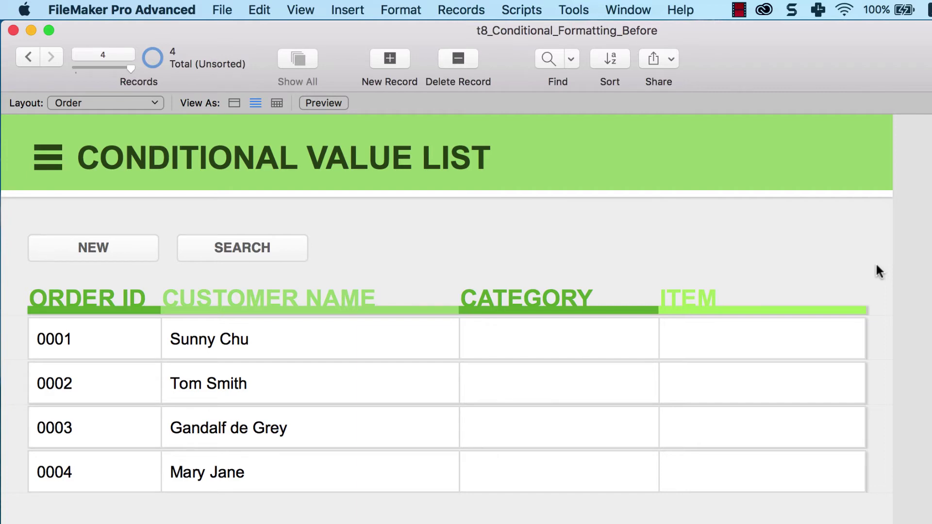
Add a record in the Product layout with product iPhone 8 and category Phone.
{"action": "left_click", "coordinate": [161, 101]}
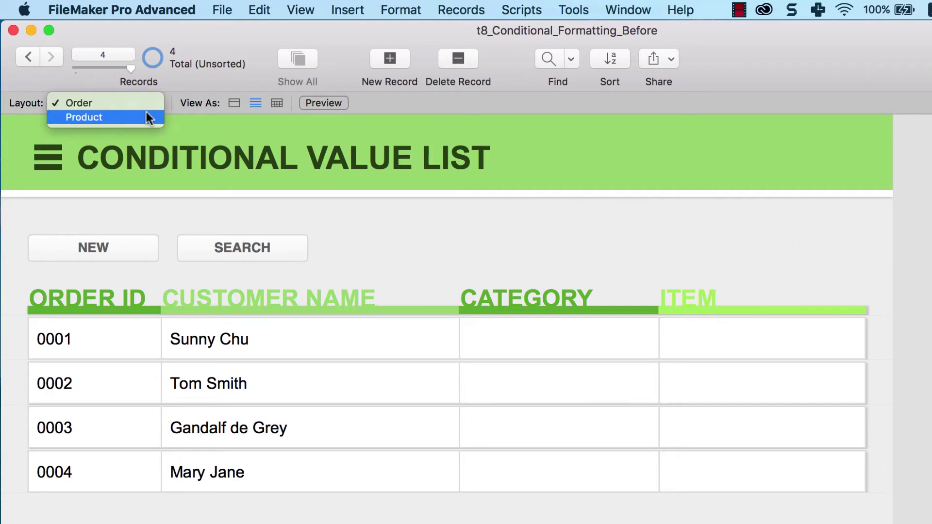
{"action": "left_click", "coordinate": [147, 112]}
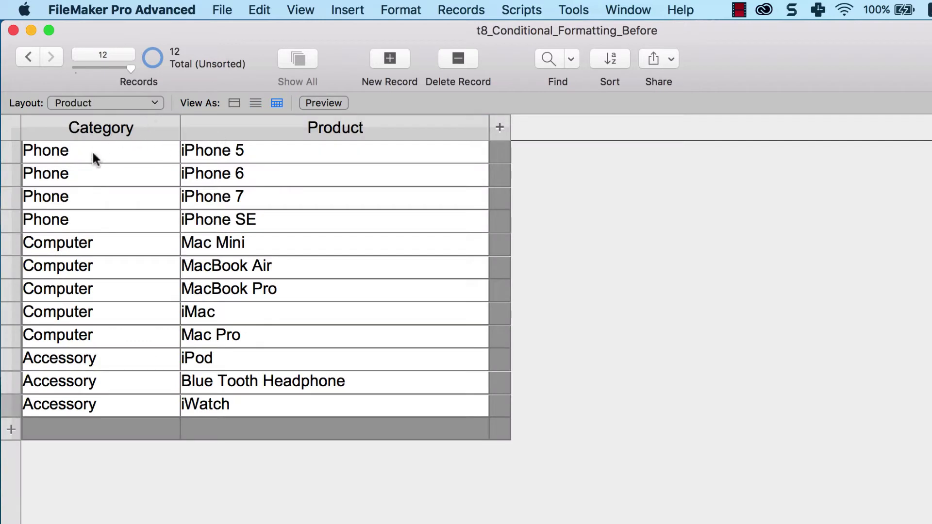
{"action": "left_click", "coordinate": [379, 55]}
{"action": "left_click", "coordinate": [286, 428]}
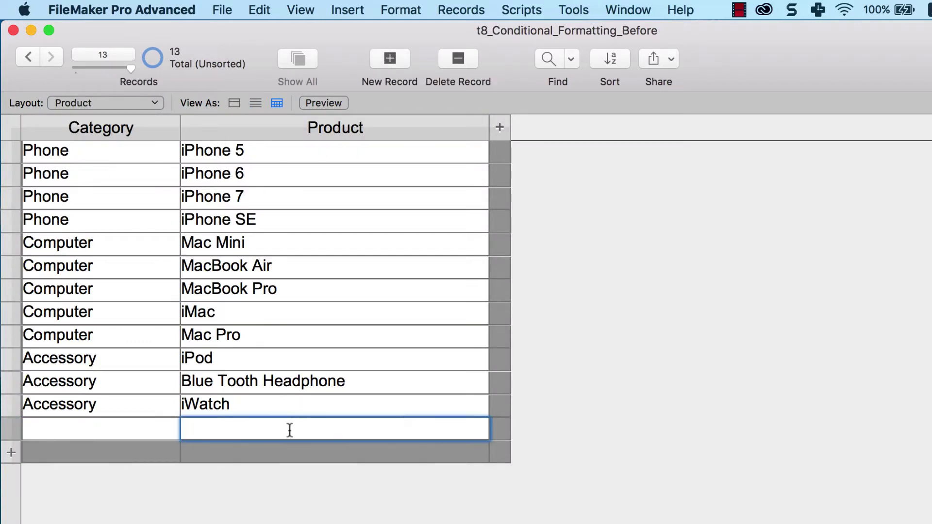
{"action": "type", "text": "iPhone 8"}
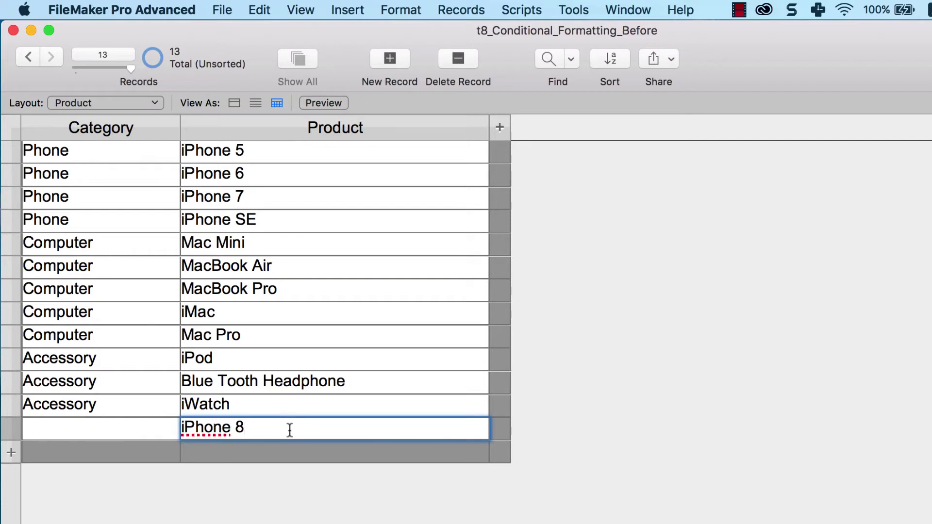
{"action": "left_click", "coordinate": [132, 433]}
{"action": "type", "text": "Phone"}
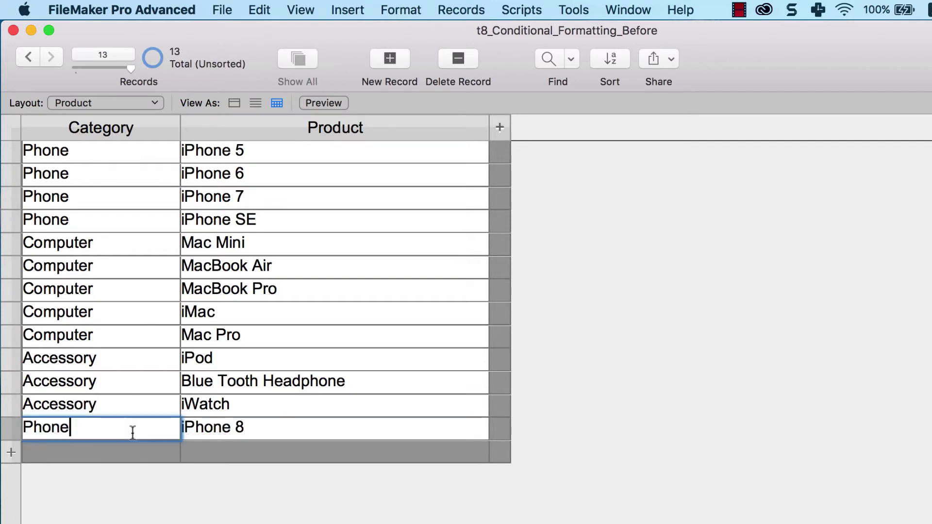
{"action": "left_click", "coordinate": [634, 521]}
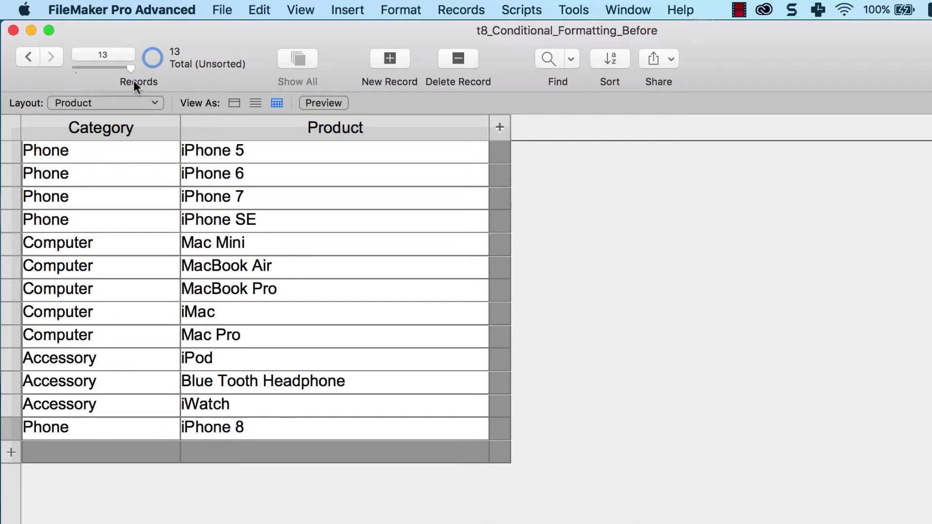
Return to the Order layout and switch it to Layout mode.
{"action": "left_click", "coordinate": [135, 103]}
{"action": "left_click", "coordinate": [136, 89]}
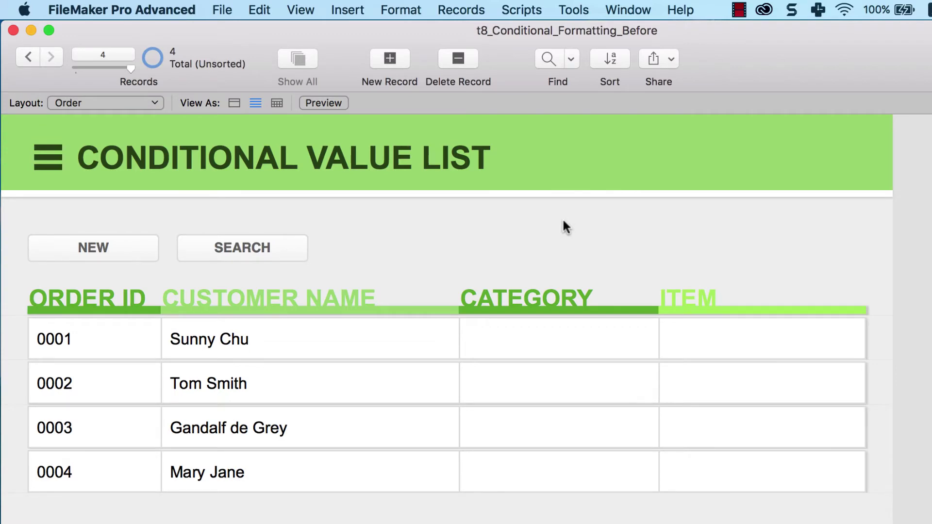
{"action": "left_click", "coordinate": [315, 14]}
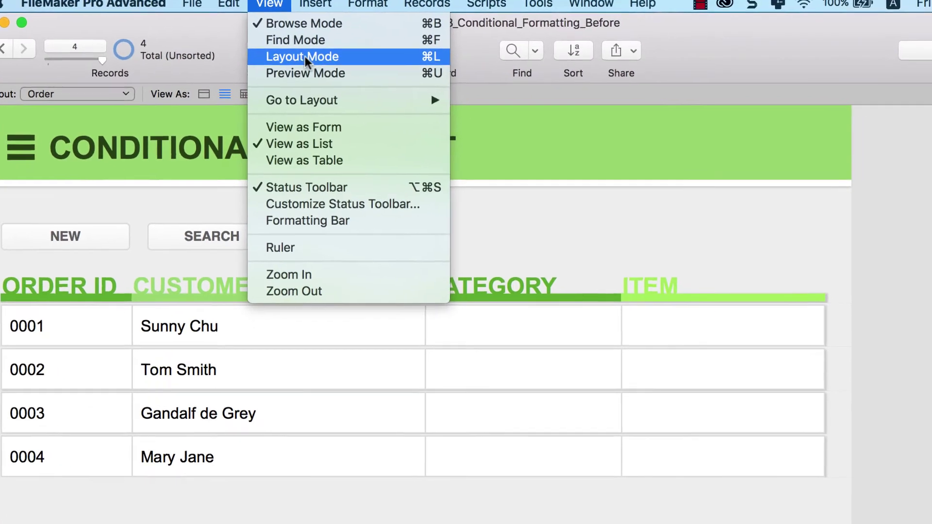
{"action": "left_click", "coordinate": [305, 56]}
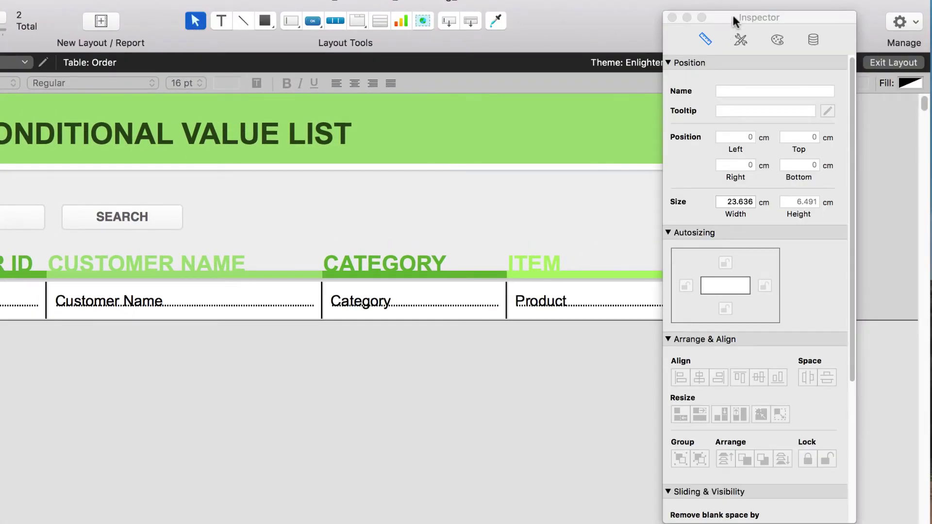
Change the control style of the Product field under ITEM to Drop-down list.
{"action": "left_click", "coordinate": [583, 304]}
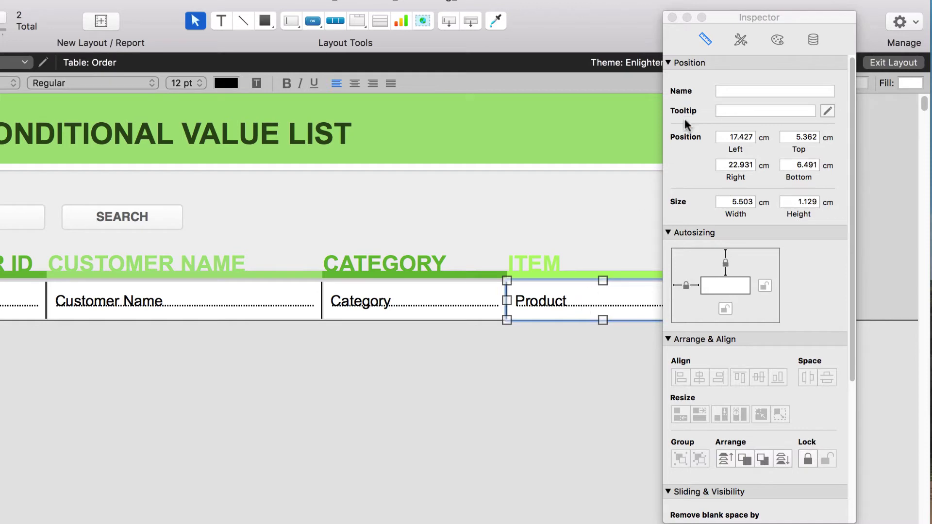
{"action": "left_click", "coordinate": [814, 39]}
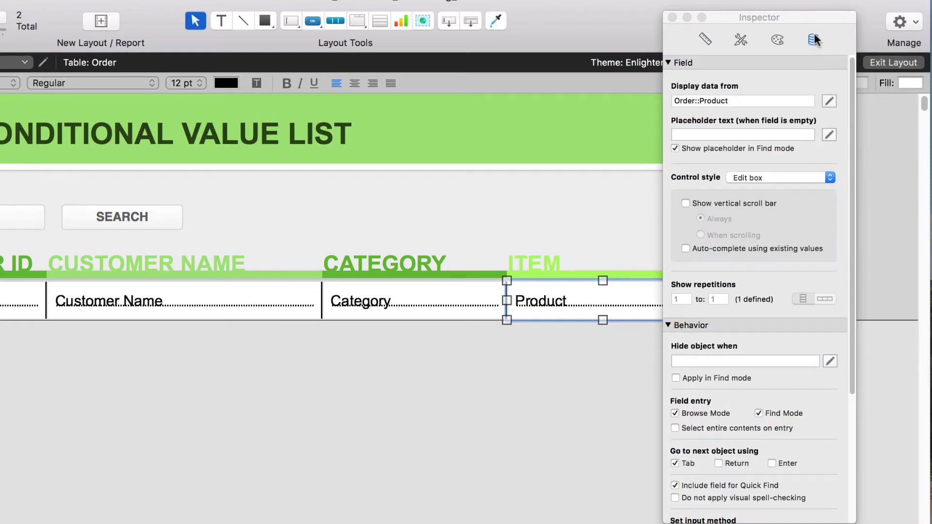
{"action": "left_click", "coordinate": [789, 181]}
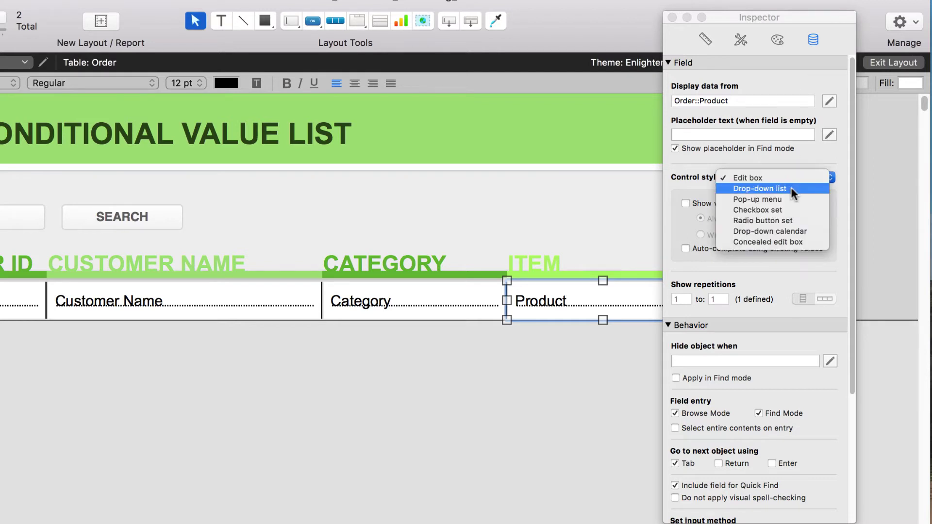
{"action": "left_click", "coordinate": [797, 189]}
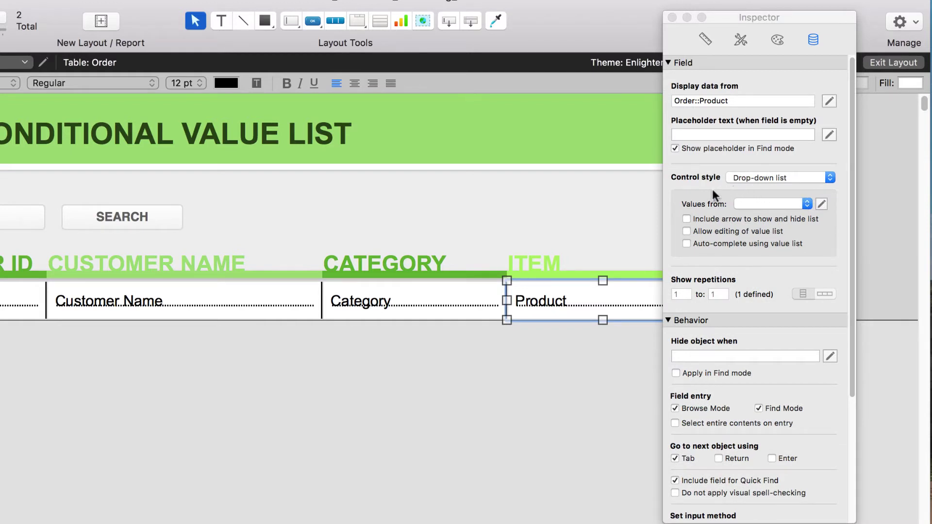
Create a new value list for the Product field's drop-down and name it Dynamic Product List.
{"action": "left_click", "coordinate": [821, 204]}
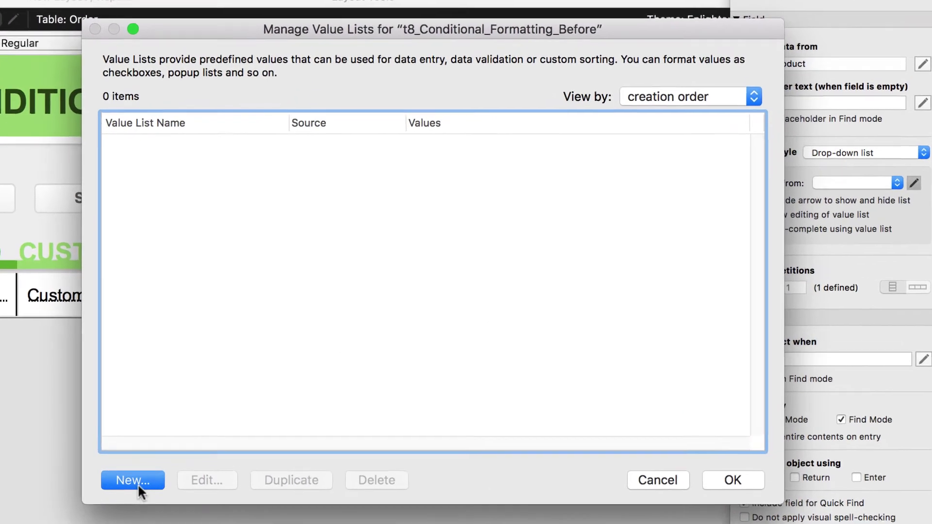
{"action": "left_click", "coordinate": [137, 485]}
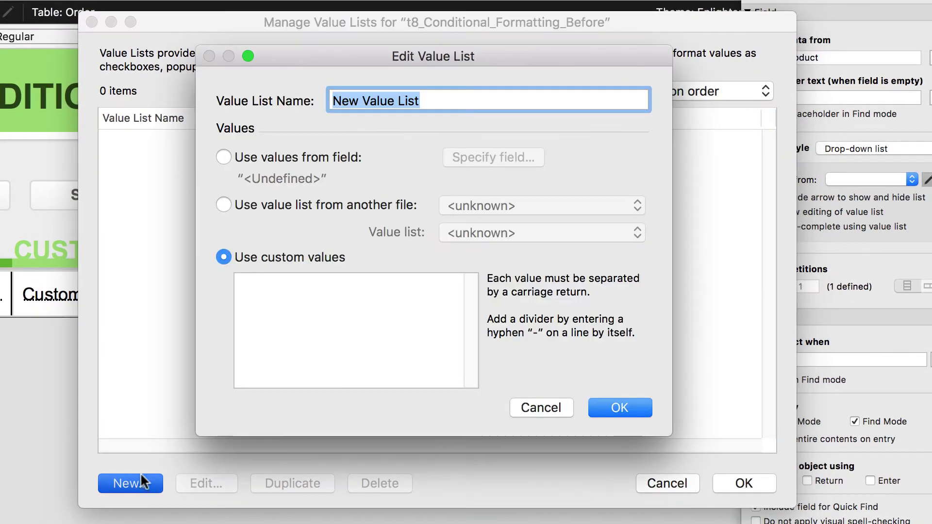
{"action": "type", "text": "Dyna"}
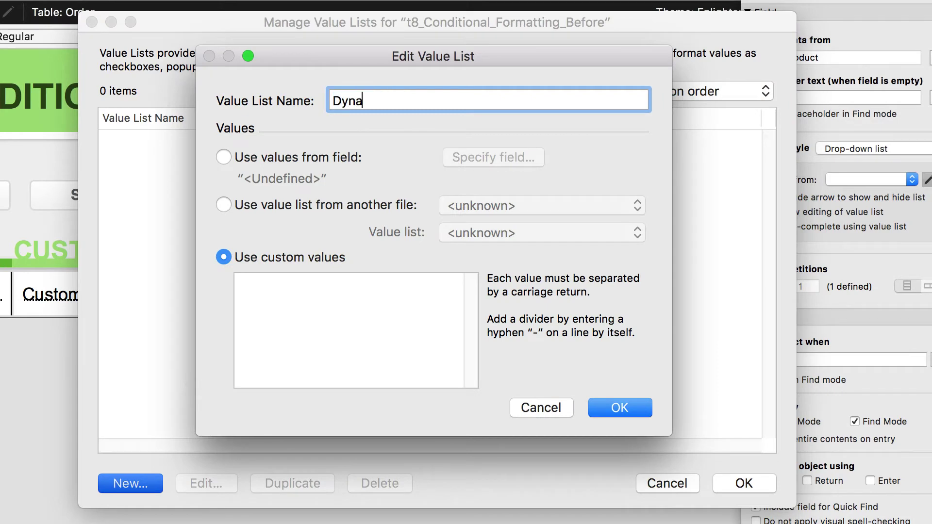
{"action": "type", "text": "mic Produc"}
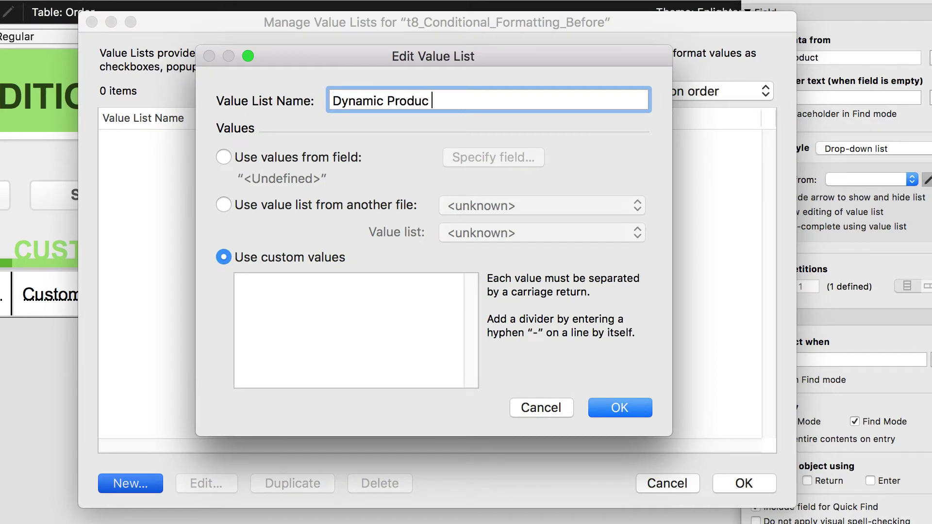
{"action": "type", "text": "t List"}
Enter iPhone 7 and iPhone 8 as custom values of the value list.
{"action": "left_click", "coordinate": [271, 338]}
{"action": "type", "text": "i"}
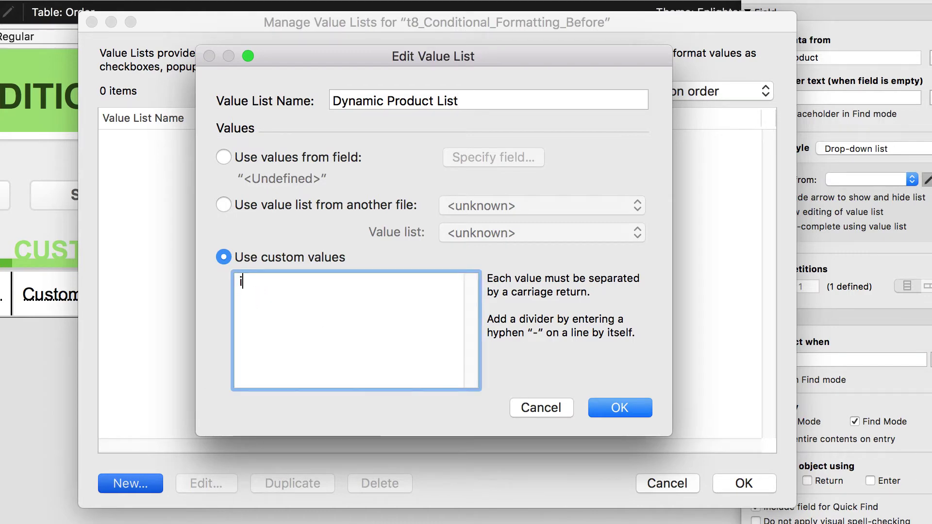
{"action": "type", "text": "Phone 7"}
{"action": "key", "text": "Return"}
{"action": "type", "text": "i"}
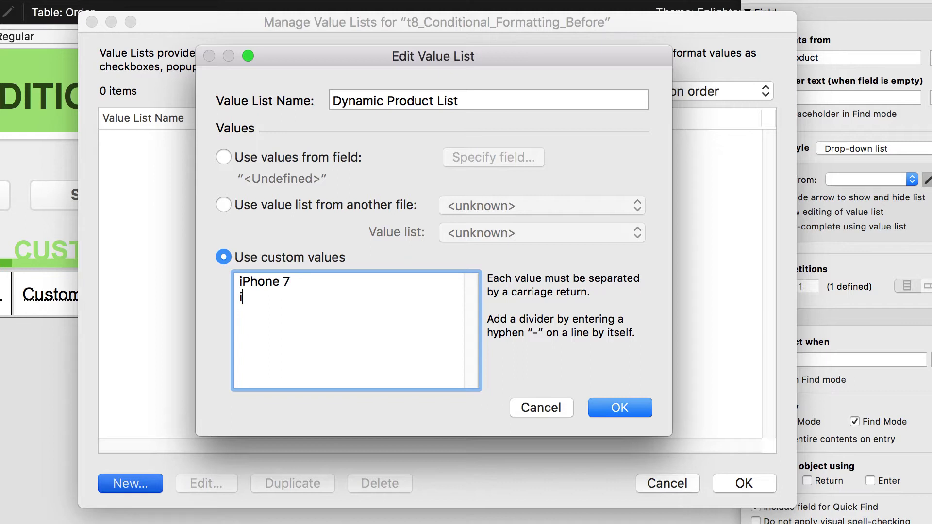
{"action": "type", "text": "Phone 8"}
Base the Dynamic Product List on the Product table's Product field instead of custom values and save the value list.
{"action": "left_click", "coordinate": [226, 154]}
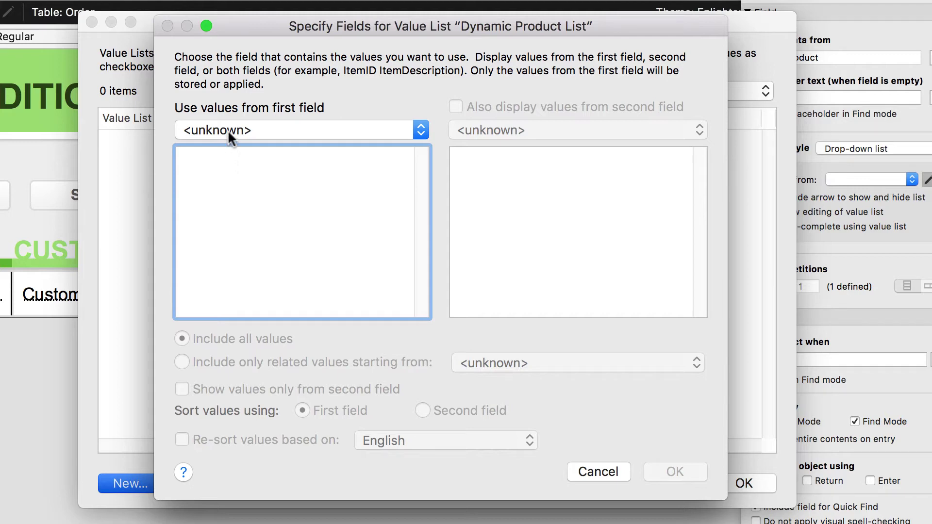
{"action": "left_click", "coordinate": [228, 131]}
{"action": "left_click", "coordinate": [226, 132]}
{"action": "left_click", "coordinate": [228, 130]}
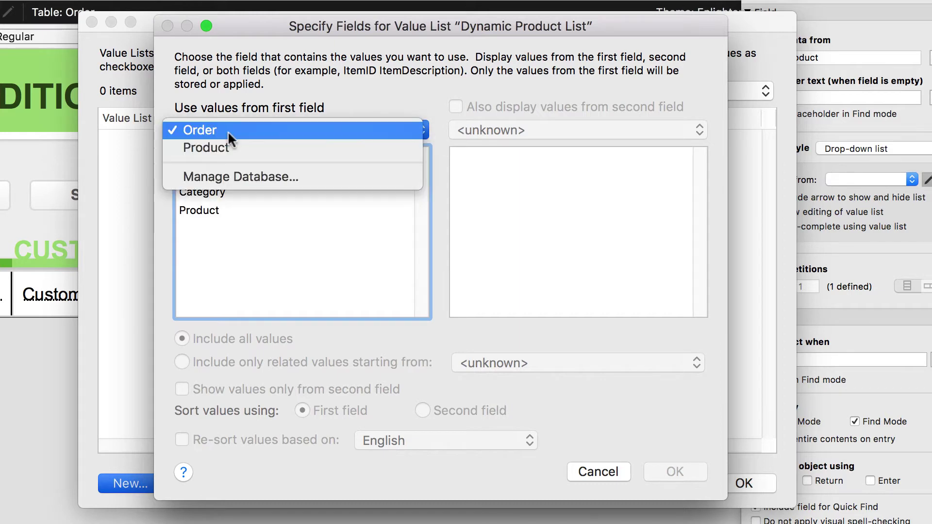
{"action": "left_click", "coordinate": [226, 149]}
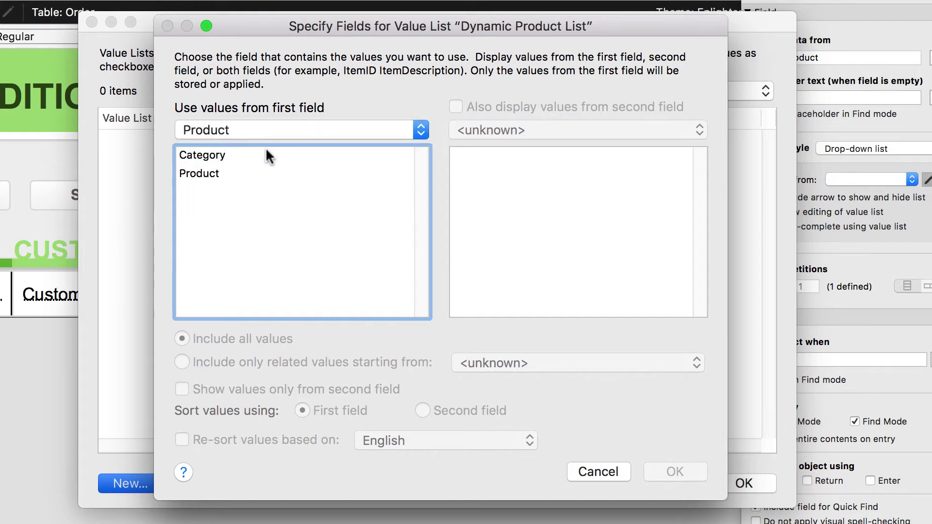
{"action": "left_click", "coordinate": [214, 174]}
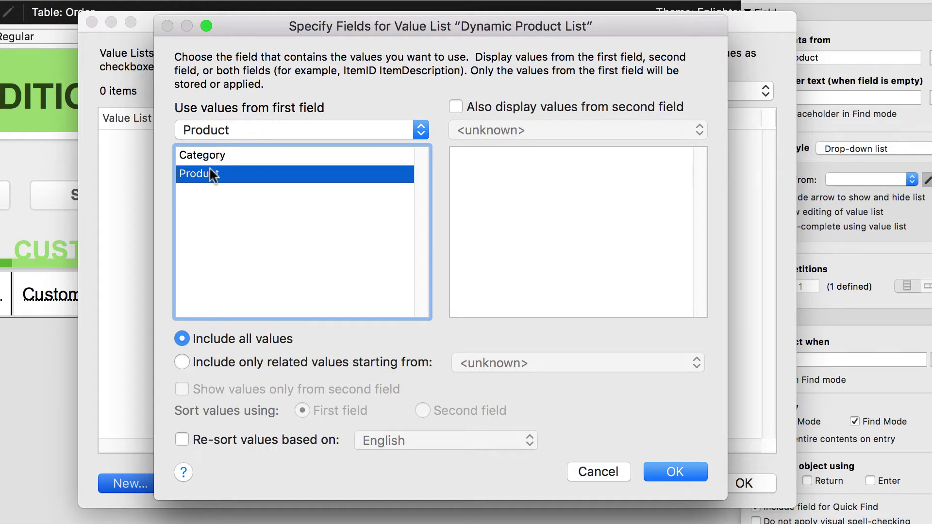
{"action": "left_click", "coordinate": [664, 468]}
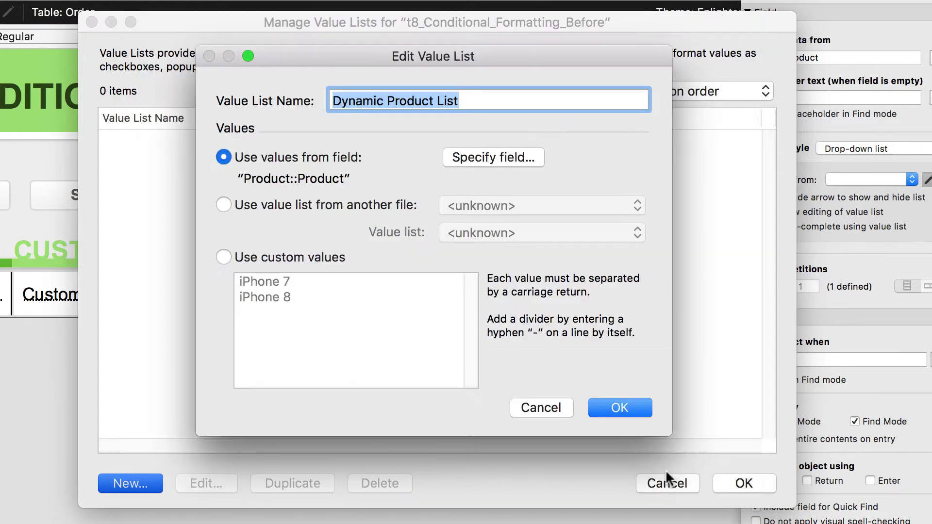
{"action": "left_click", "coordinate": [621, 410]}
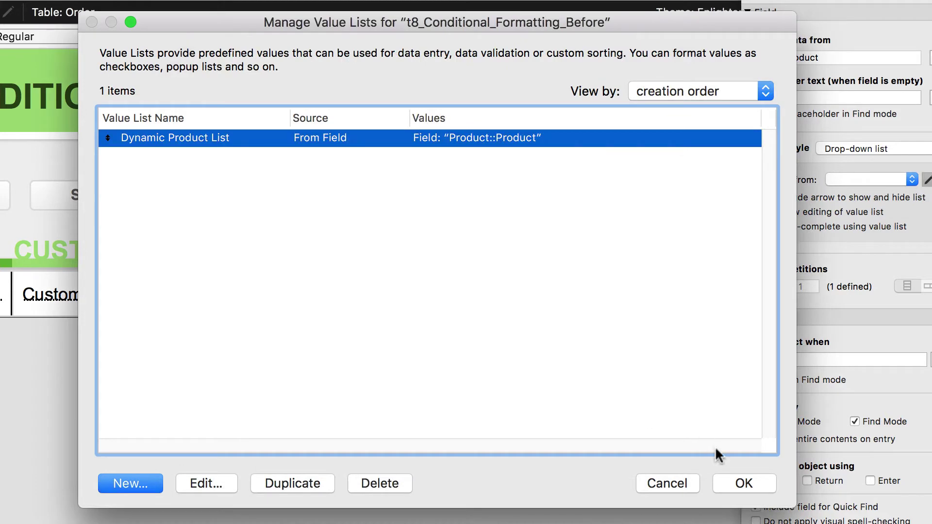
{"action": "left_click", "coordinate": [745, 482]}
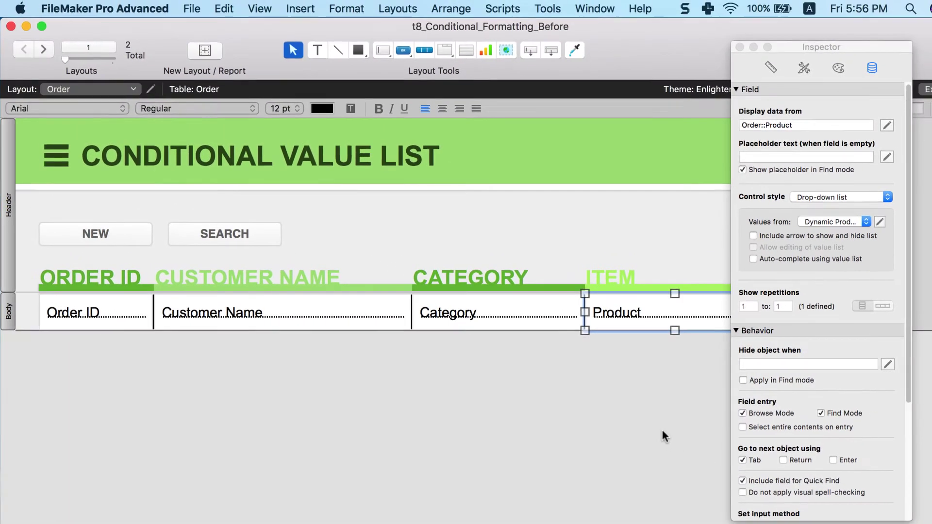
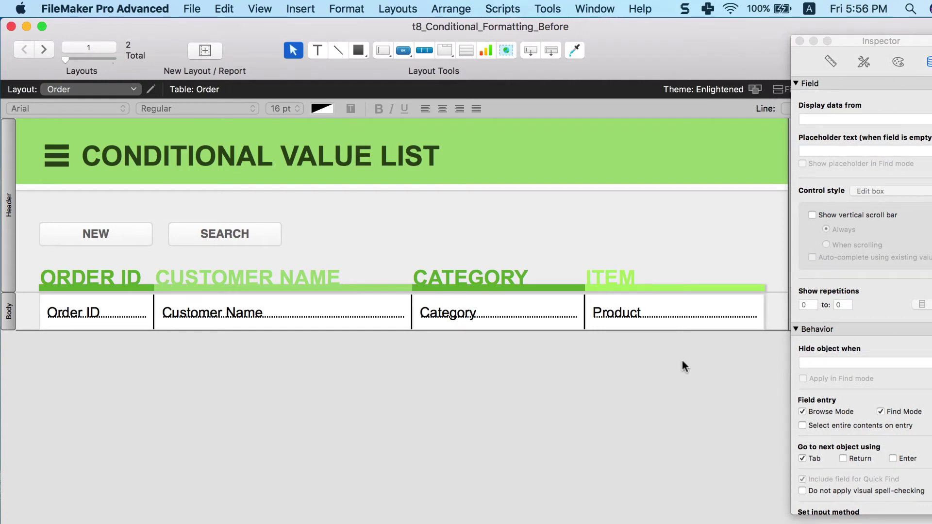
Switch the Order layout to Browse mode and check the product choices offered in the first order's ITEM drop-down.
{"action": "left_click", "coordinate": [260, 10]}
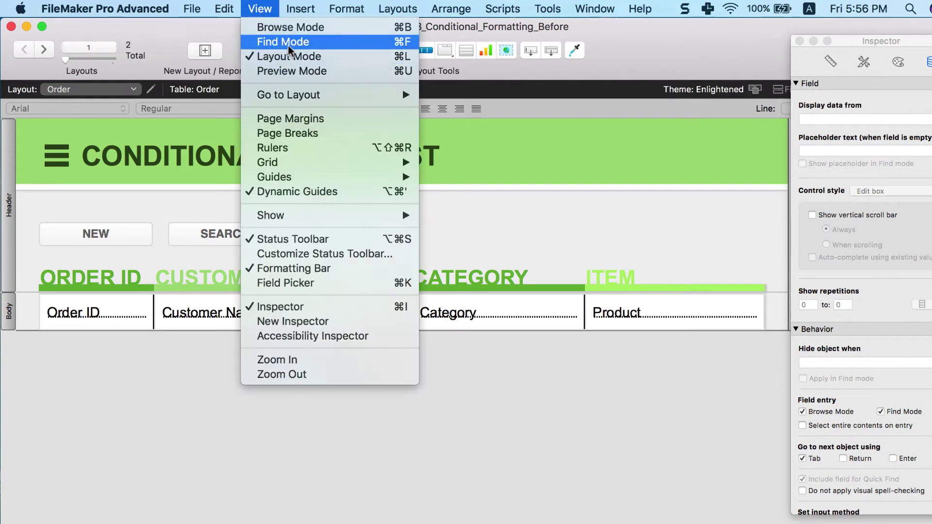
{"action": "left_click", "coordinate": [294, 28]}
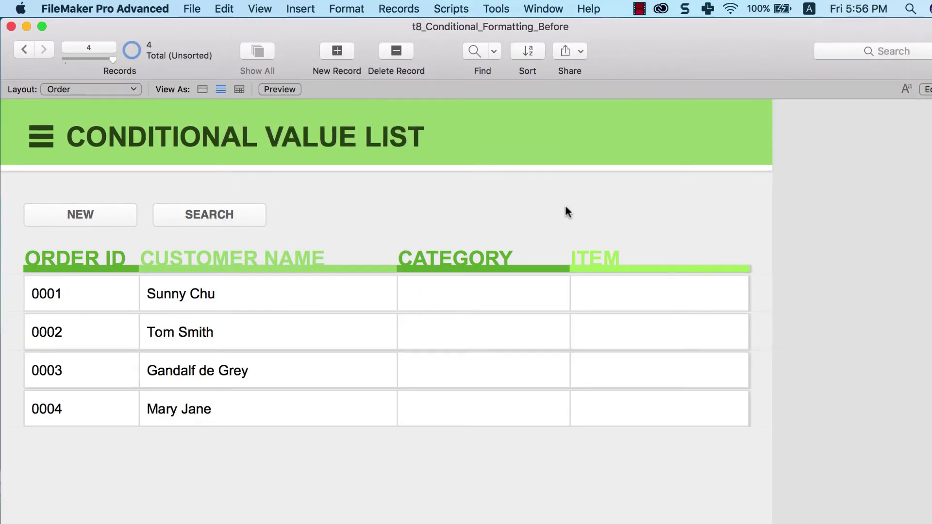
{"action": "left_click", "coordinate": [635, 289]}
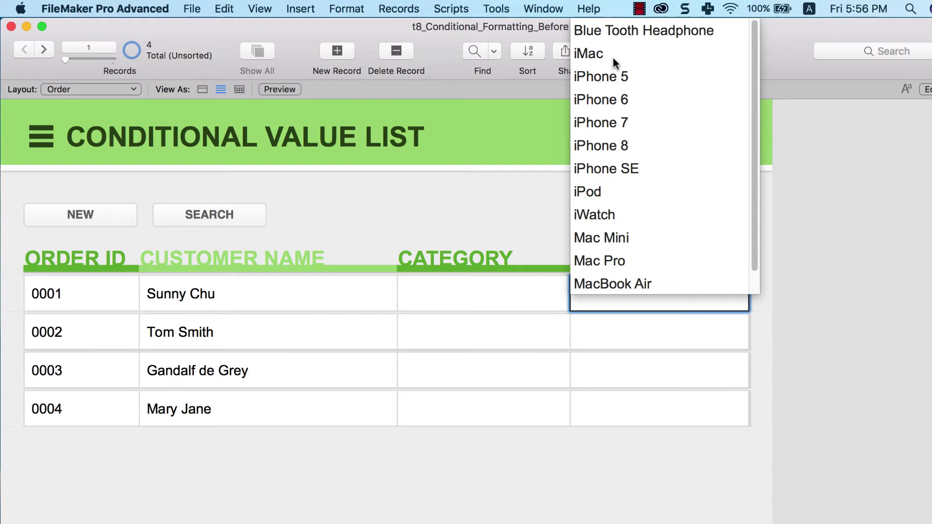
{"action": "scroll", "coordinate": [615, 46], "scroll_direction": "down", "scroll_amount": 1}
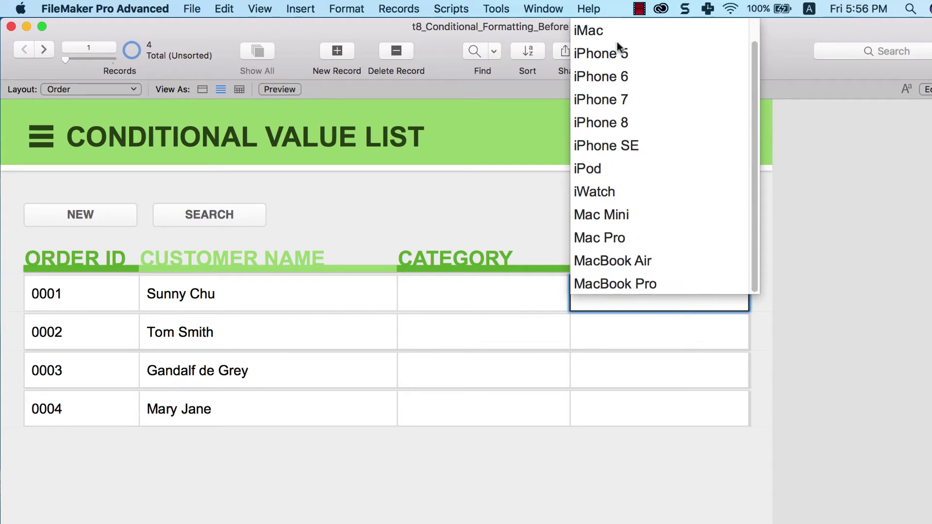
{"action": "scroll", "coordinate": [612, 53], "scroll_direction": "up", "scroll_amount": 1}
{"action": "scroll", "coordinate": [617, 262], "scroll_direction": "down", "scroll_amount": 1}
Add a record to the Product layout with product iPhone 9 and category Phone.
{"action": "left_click", "coordinate": [120, 89]}
{"action": "left_click", "coordinate": [121, 90]}
{"action": "left_click", "coordinate": [120, 90]}
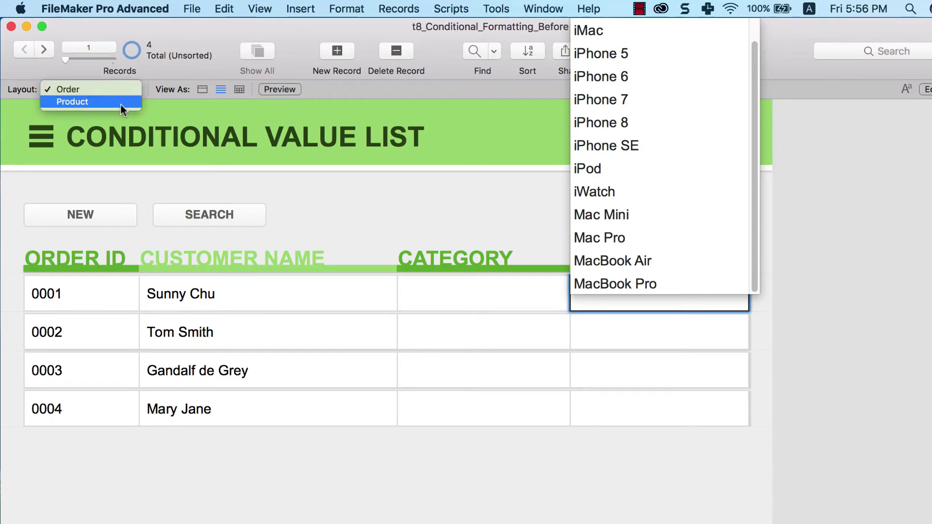
{"action": "left_click", "coordinate": [120, 103]}
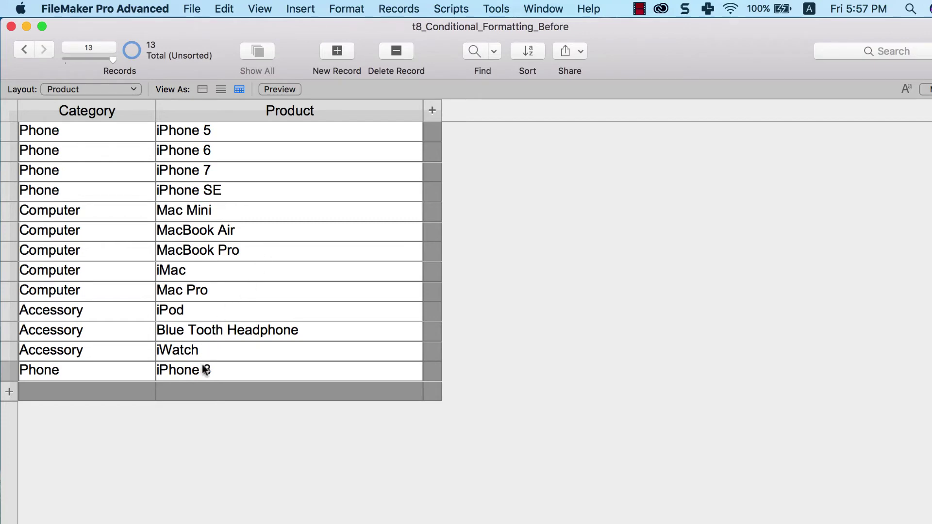
{"action": "left_click", "coordinate": [229, 391]}
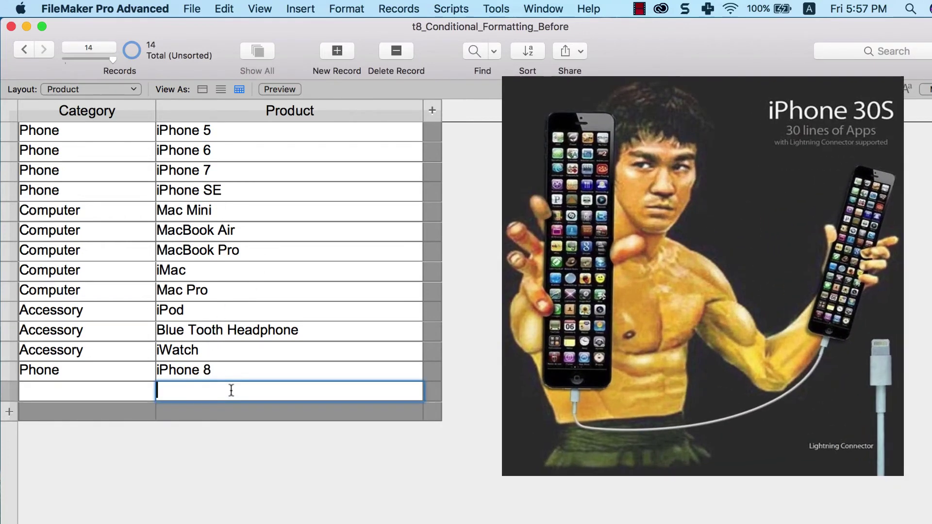
{"action": "type", "text": "iPhone 9"}
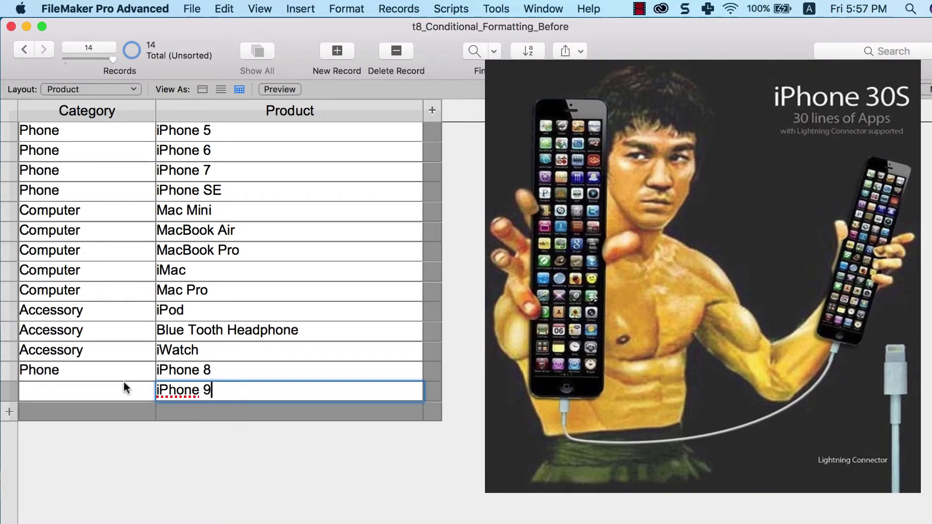
{"action": "left_click", "coordinate": [124, 387]}
{"action": "type", "text": "Phone"}
{"action": "key", "text": "Return"}
Return to the Order layout and choose iPhone 9 as the first order's item.
{"action": "left_click", "coordinate": [99, 90]}
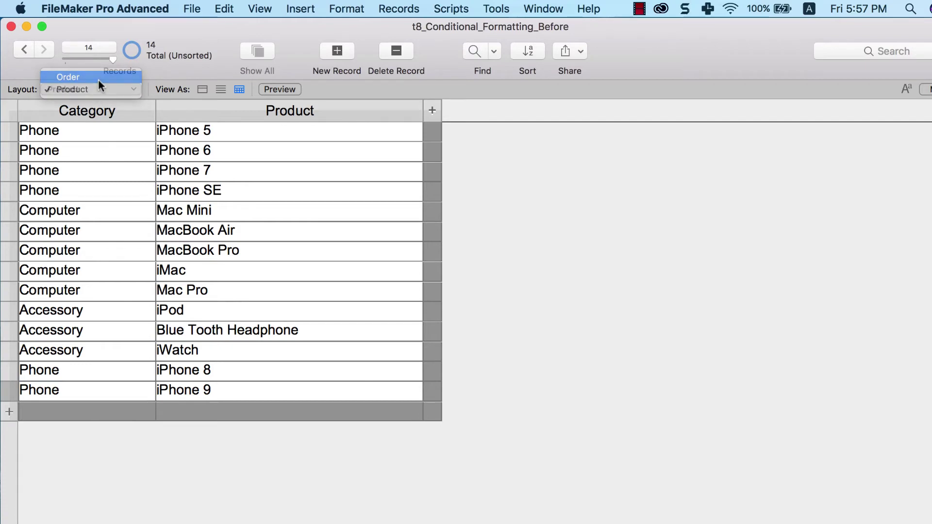
{"action": "left_click", "coordinate": [98, 79]}
{"action": "left_click", "coordinate": [619, 297]}
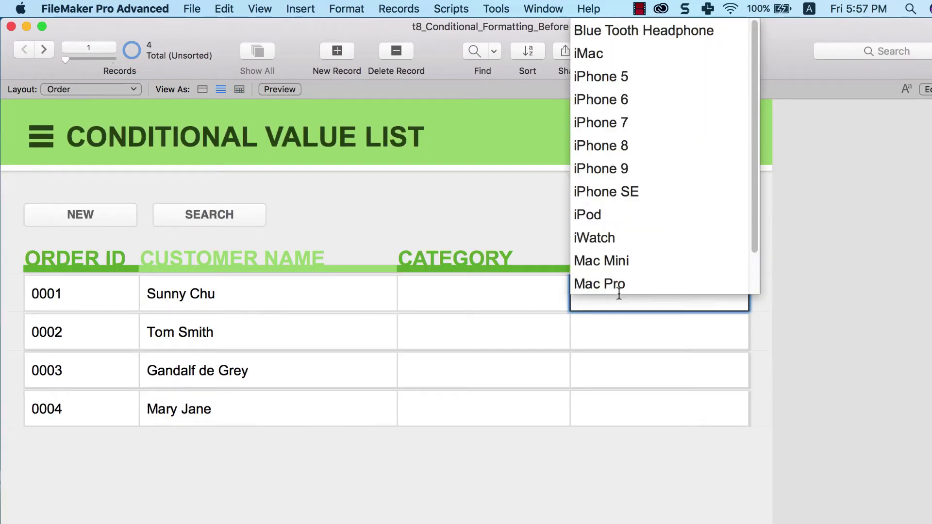
{"action": "left_click", "coordinate": [667, 171]}
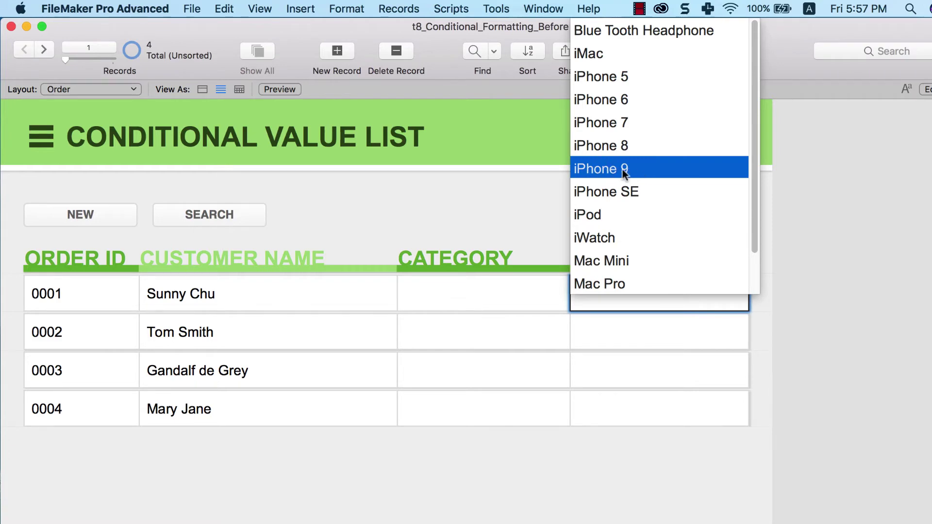
{"action": "key", "text": "Tab"}
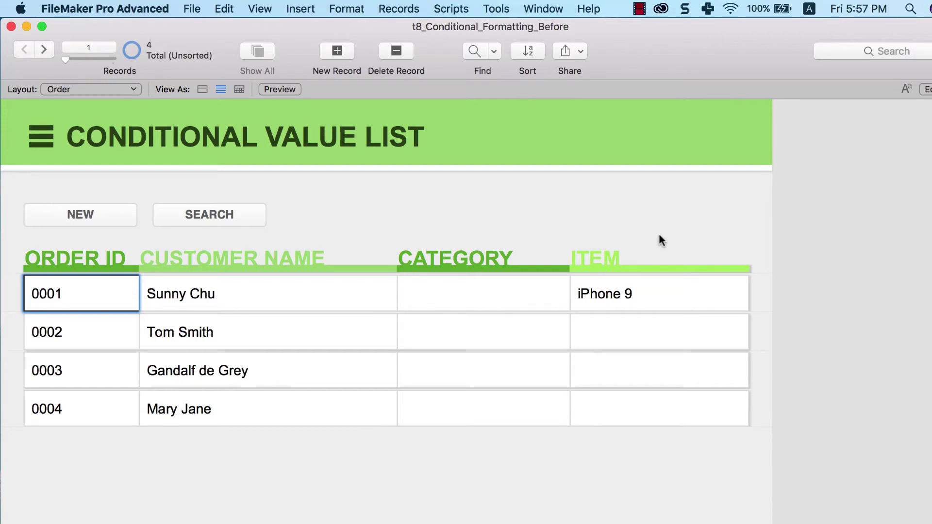
Review the product records in the Product layout and return to the Order layout.
{"action": "left_click", "coordinate": [131, 92]}
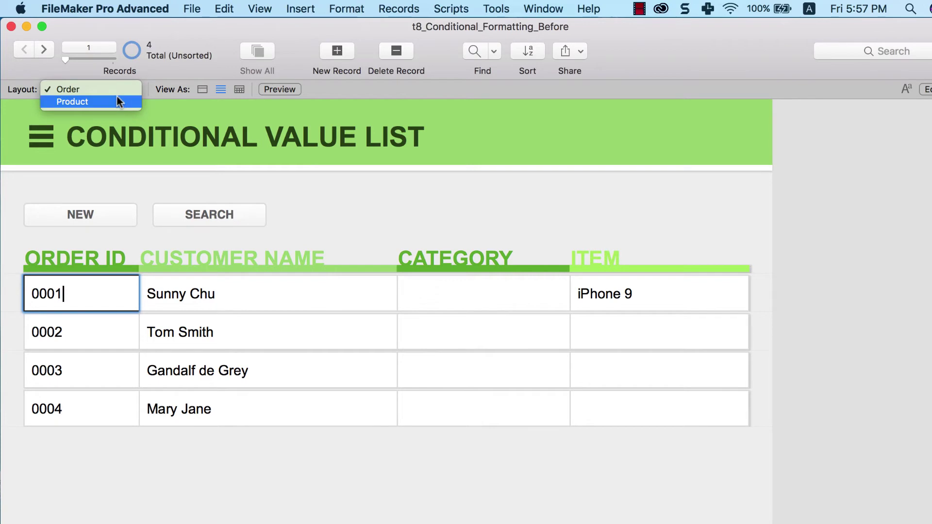
{"action": "left_click", "coordinate": [128, 98]}
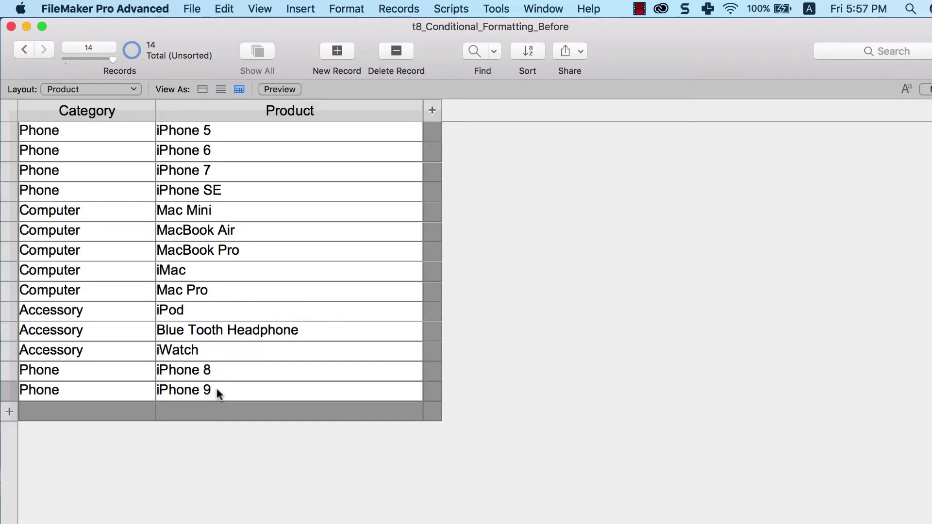
{"action": "left_click", "coordinate": [102, 91]}
{"action": "left_click", "coordinate": [110, 78]}
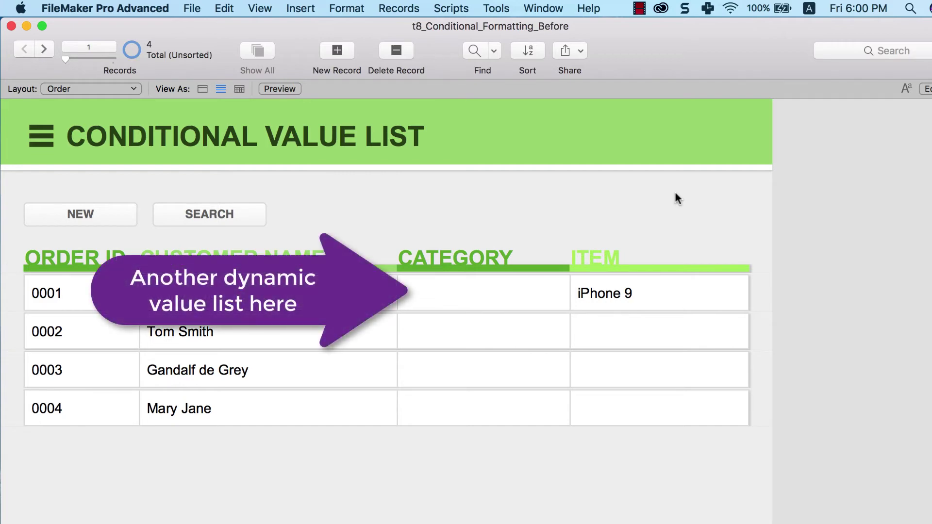
Switch the Order layout to Layout mode and change the Category field's control style to Drop-down list.
{"action": "left_click", "coordinate": [267, 13]}
{"action": "left_click", "coordinate": [277, 56]}
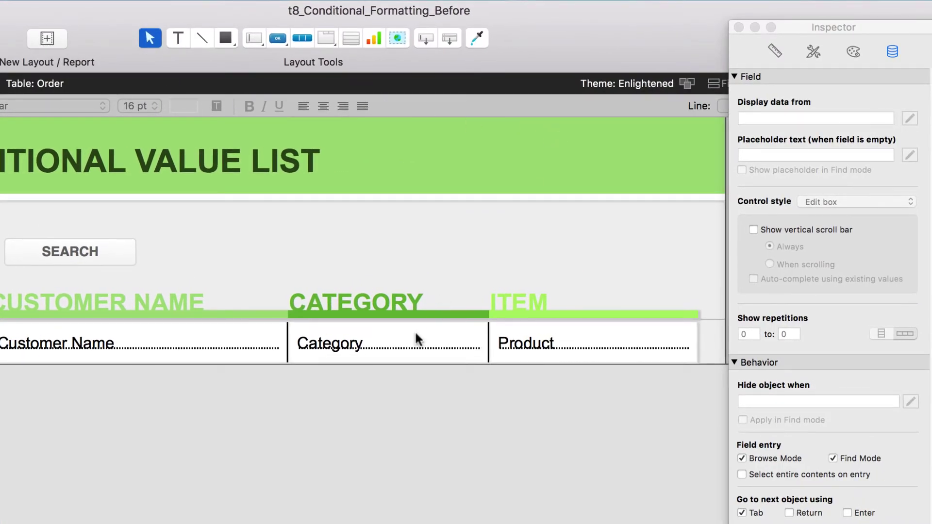
{"action": "left_click", "coordinate": [416, 339]}
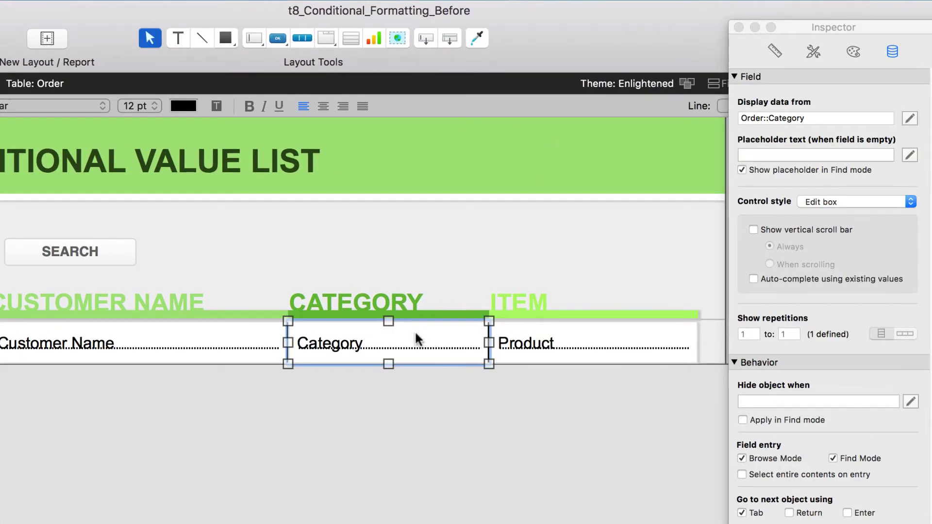
{"action": "left_click", "coordinate": [858, 202]}
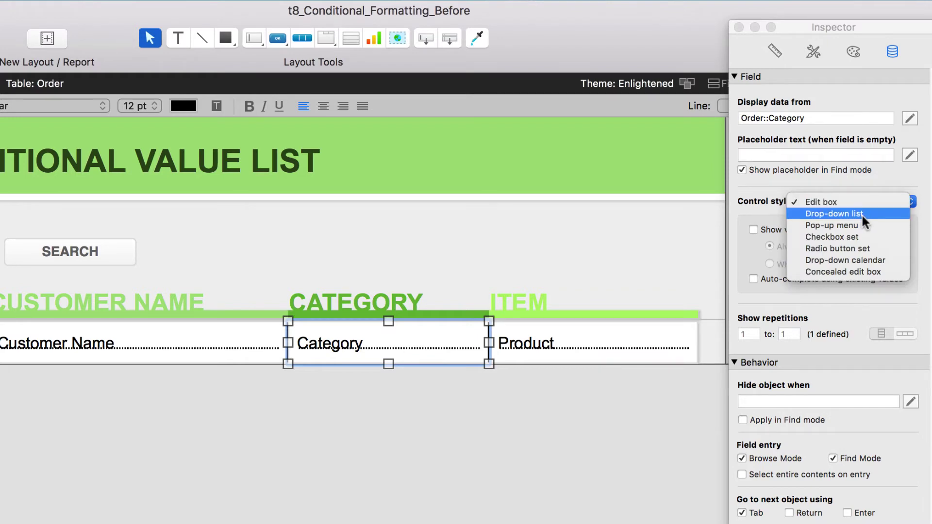
{"action": "left_click", "coordinate": [861, 214]}
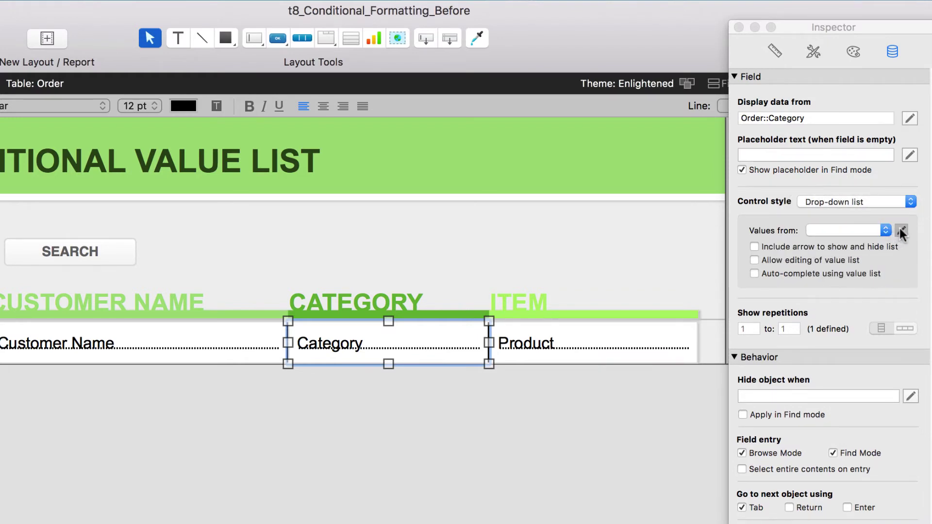
Create a new value list for the Category field's drop-down and name it Dynamic Category List.
{"action": "left_click", "coordinate": [900, 229]}
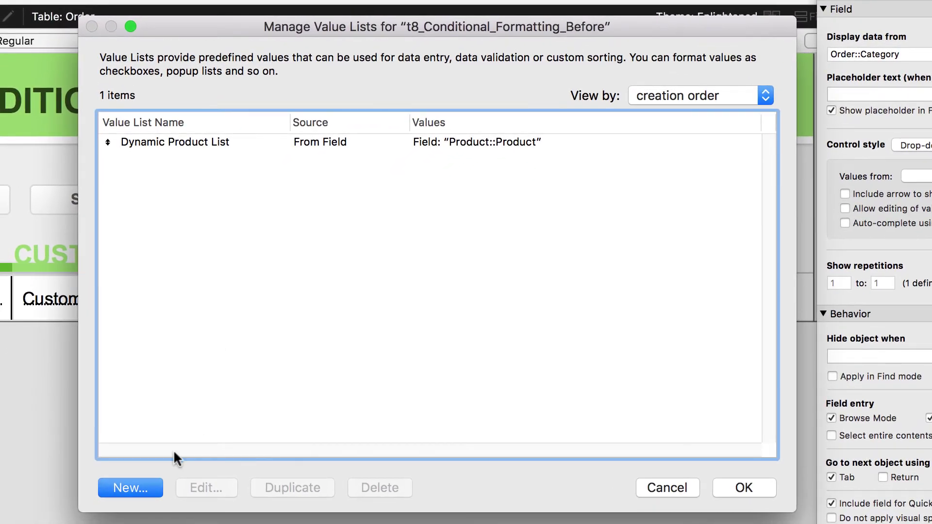
{"action": "left_click", "coordinate": [147, 491]}
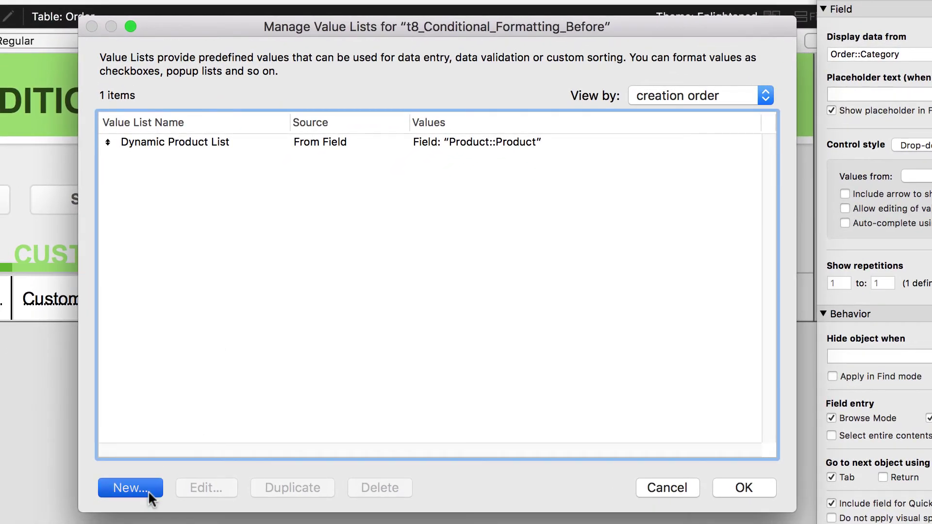
{"action": "type", "text": "Dy"}
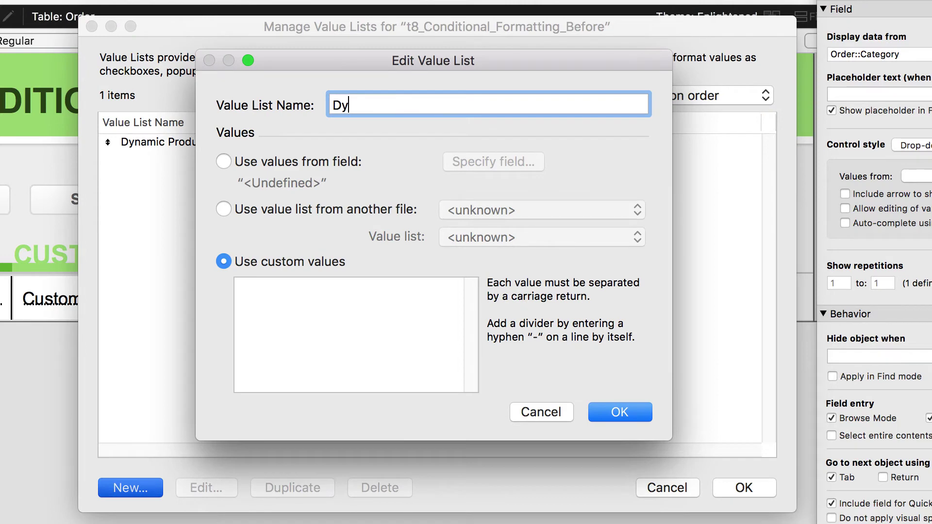
{"action": "type", "text": "namic Category List"}
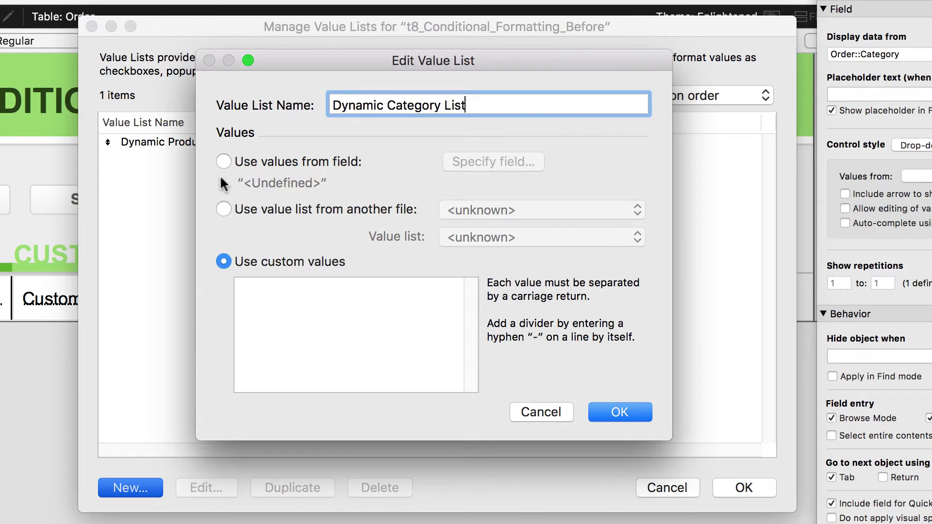
Base the Dynamic Category List on the Product table's Category field, including all values, and save the value list.
{"action": "left_click", "coordinate": [224, 161]}
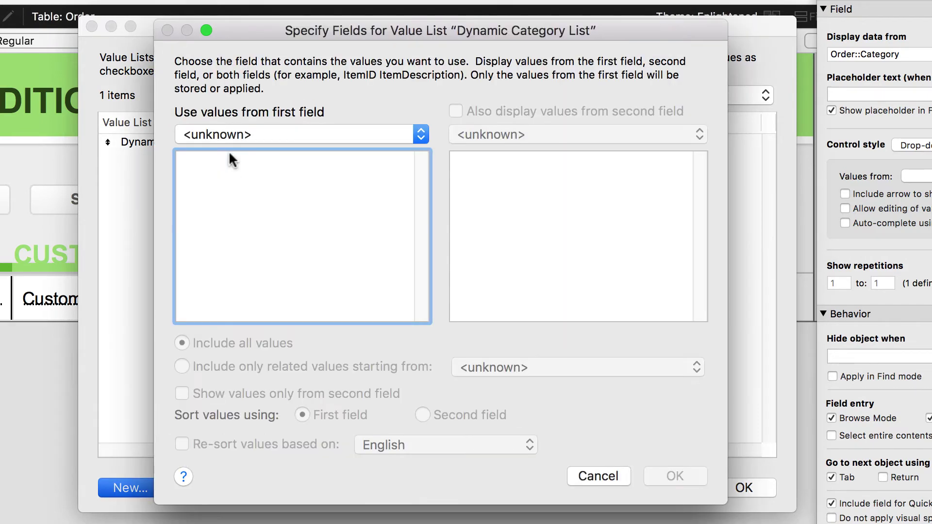
{"action": "left_click", "coordinate": [246, 138]}
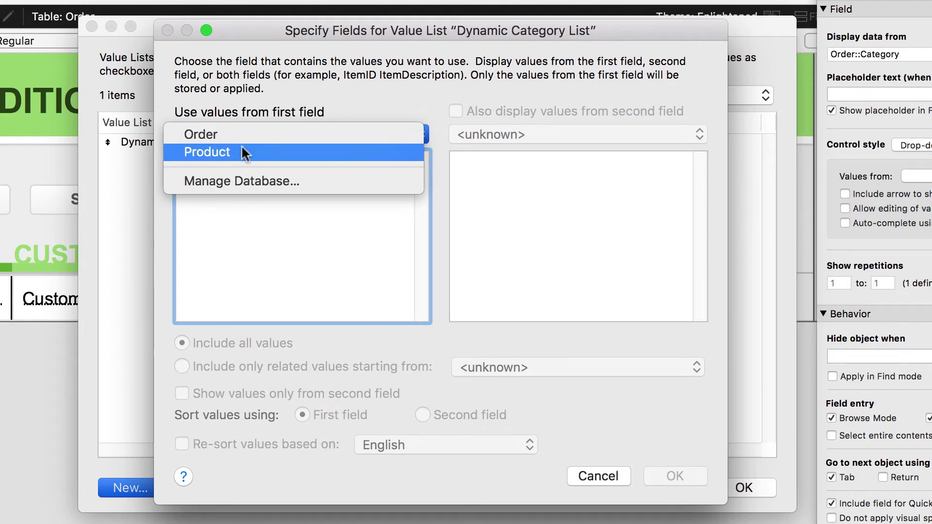
{"action": "left_click", "coordinate": [243, 152]}
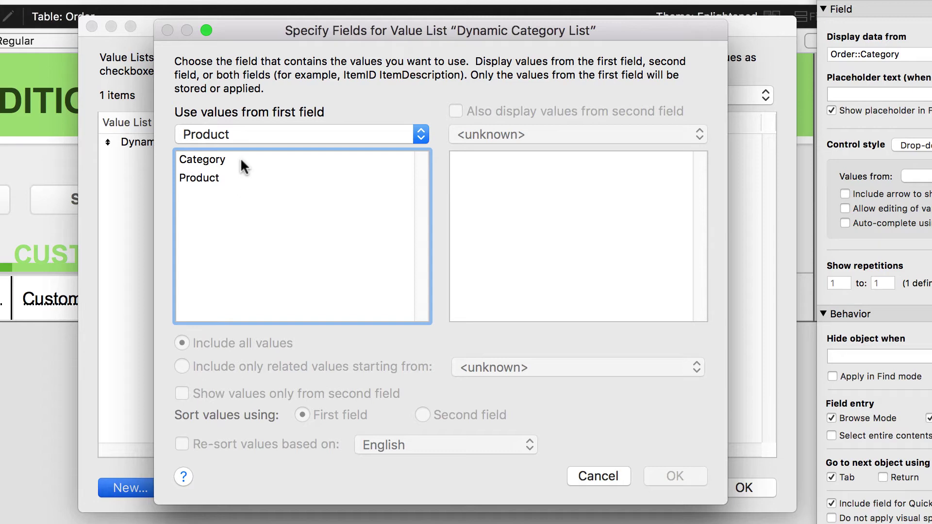
{"action": "left_click", "coordinate": [241, 158]}
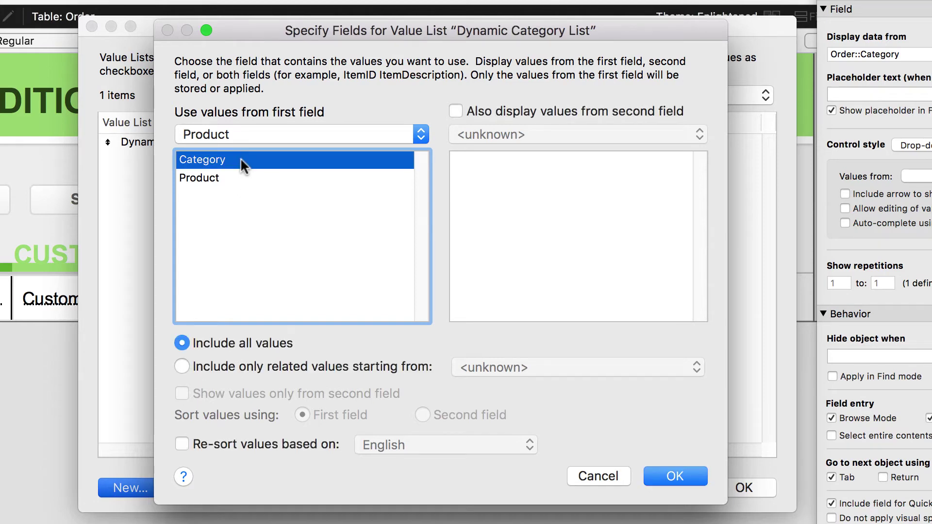
{"action": "left_click", "coordinate": [663, 476]}
{"action": "left_click", "coordinate": [603, 412]}
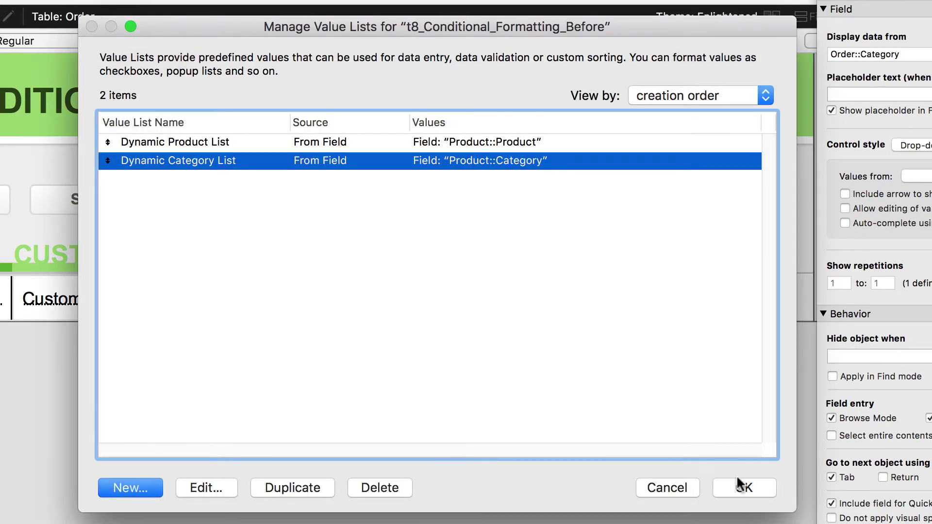
{"action": "left_click", "coordinate": [766, 490]}
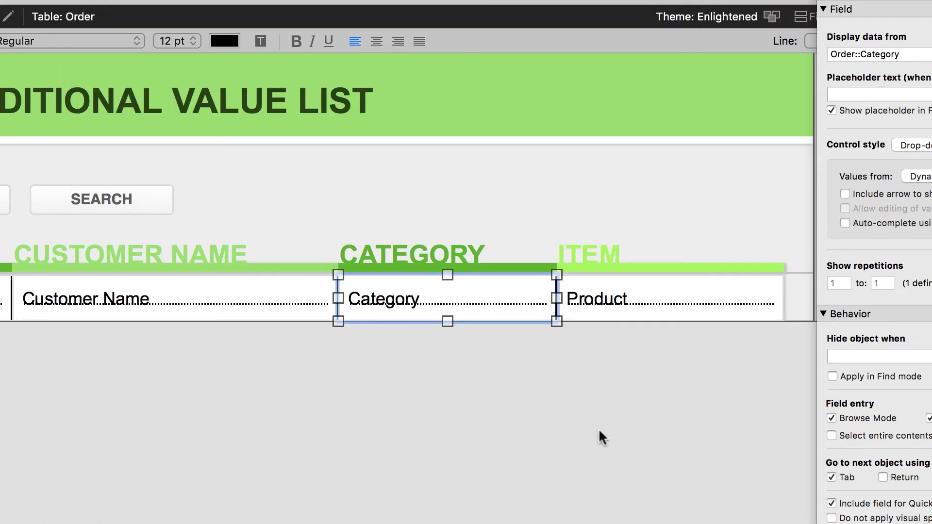
Deselect the Category field and return the Order layout to Browse mode.
{"action": "left_click", "coordinate": [470, 378]}
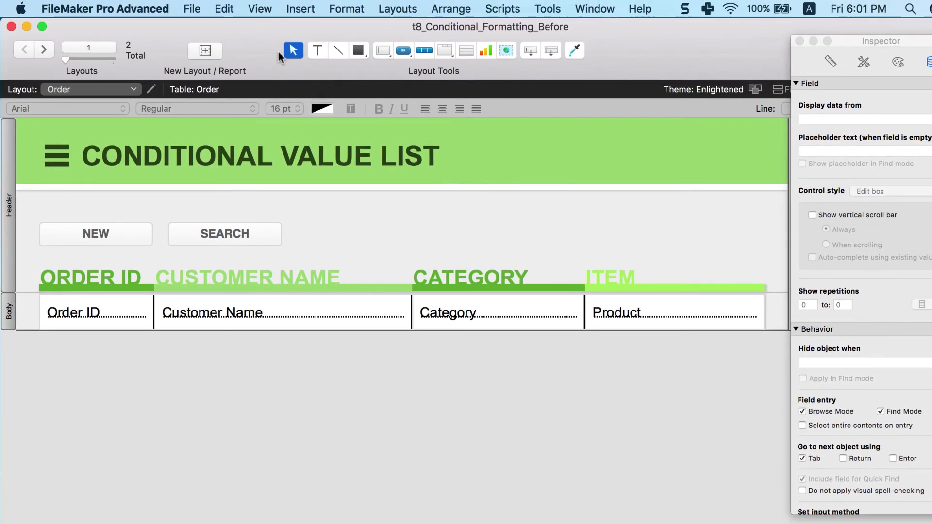
{"action": "left_click", "coordinate": [260, 8]}
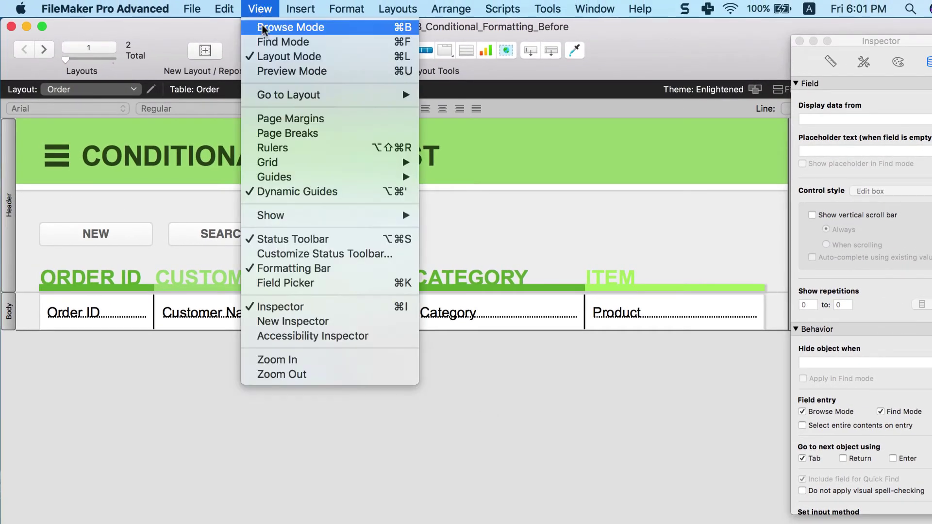
{"action": "left_click", "coordinate": [262, 28]}
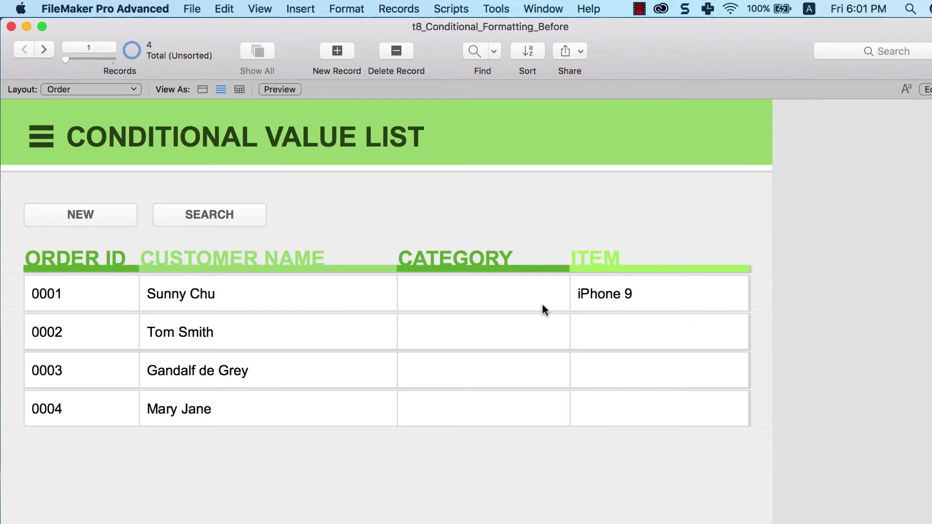
Try Phone, Computer and Accessory in turn as the category of order 0001.
{"action": "left_click", "coordinate": [514, 304]}
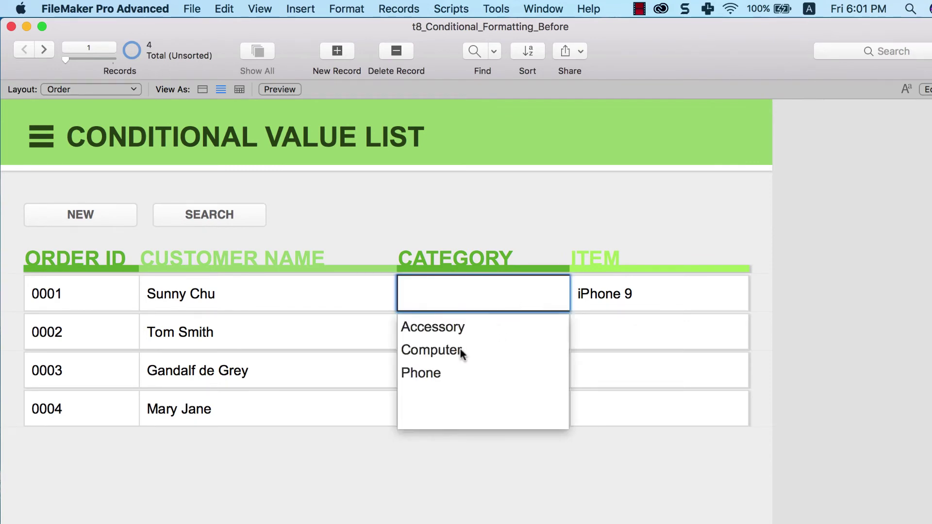
{"action": "left_click", "coordinate": [444, 372]}
{"action": "key", "text": "Tab"}
{"action": "left_click", "coordinate": [454, 304]}
{"action": "left_click", "coordinate": [443, 349]}
{"action": "key", "text": "Tab"}
{"action": "left_click", "coordinate": [459, 291]}
{"action": "left_click", "coordinate": [459, 292]}
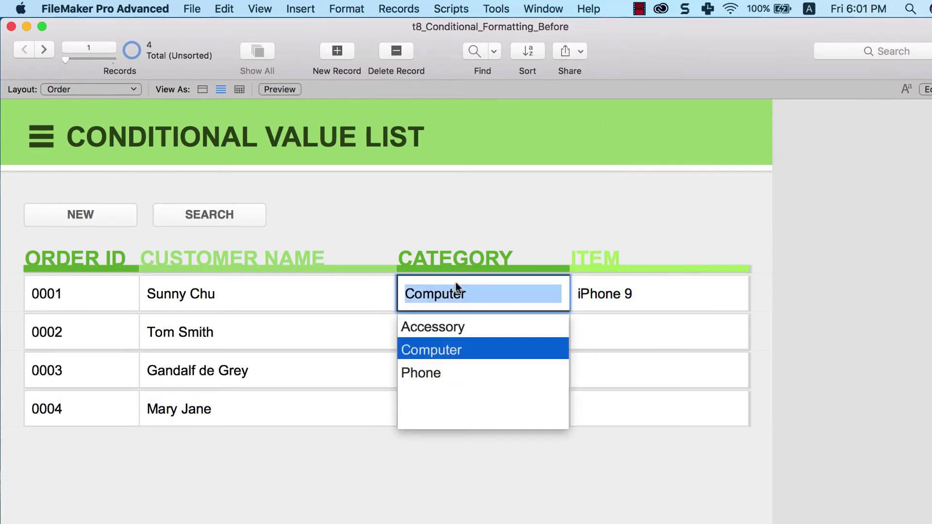
{"action": "left_click", "coordinate": [437, 330]}
{"action": "key", "text": "Tab"}
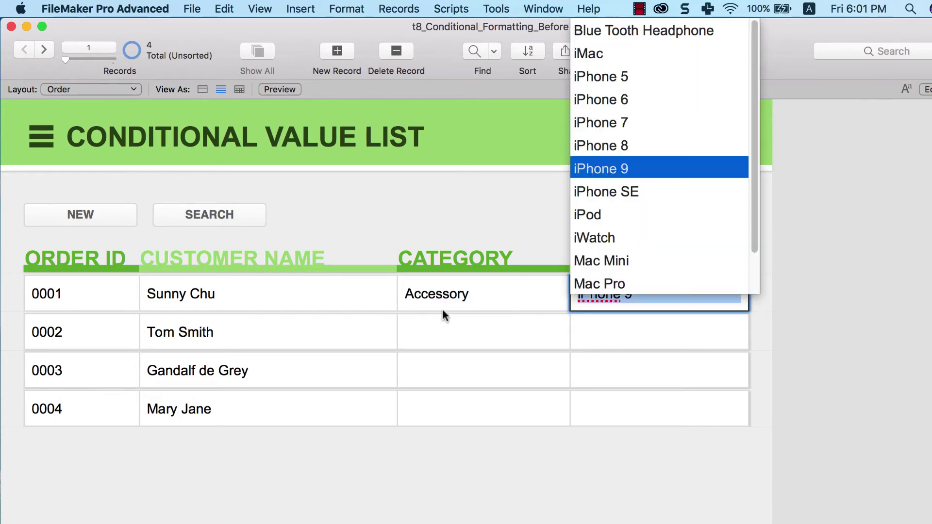
Look through the item choices offered for order 0001 with Accessory as its category, keeping the current item.
{"action": "left_click", "coordinate": [760, 325]}
{"action": "left_click", "coordinate": [651, 299]}
{"action": "scroll", "coordinate": [639, 262], "scroll_direction": "down", "scroll_amount": 2}
{"action": "scroll", "coordinate": [626, 269], "scroll_direction": "up", "scroll_amount": 2}
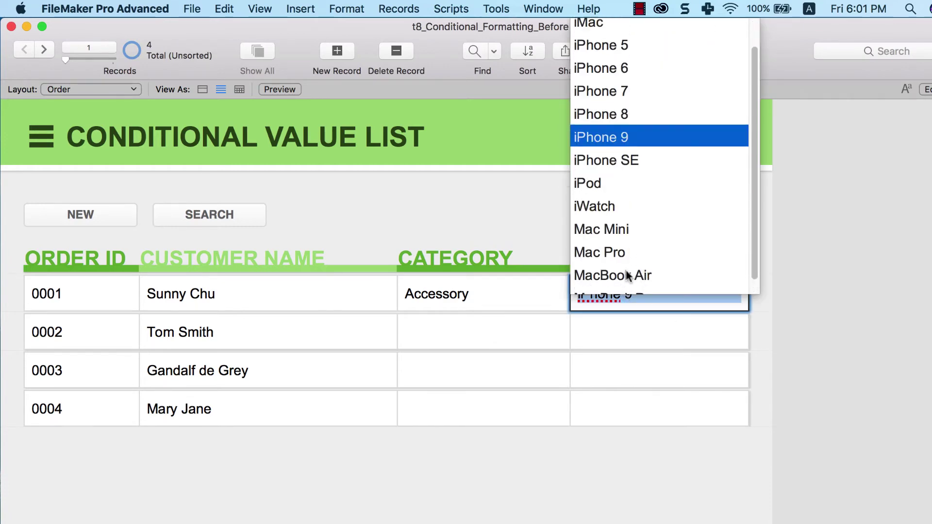
{"action": "left_click", "coordinate": [522, 214]}
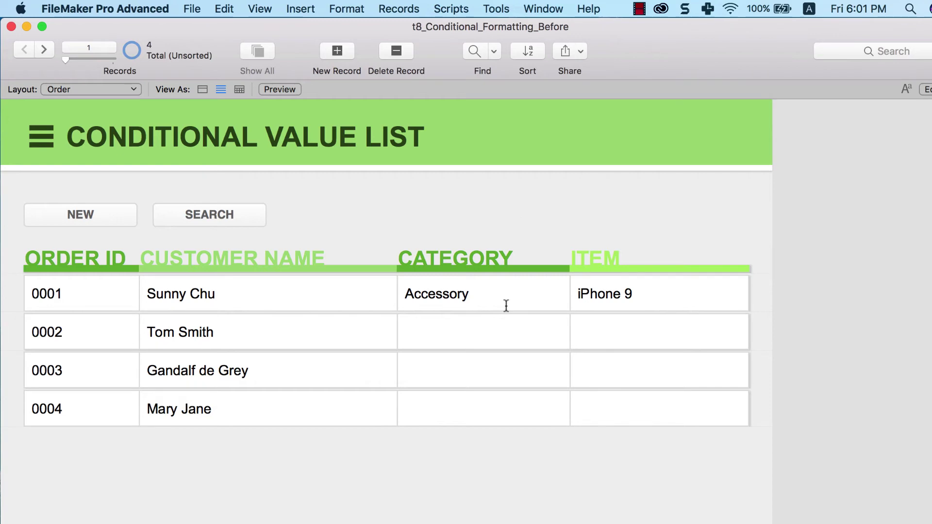
Change order 0001's category to Phone and check its item choices.
{"action": "left_click", "coordinate": [503, 305]}
{"action": "left_click", "coordinate": [485, 373]}
{"action": "left_click", "coordinate": [601, 301]}
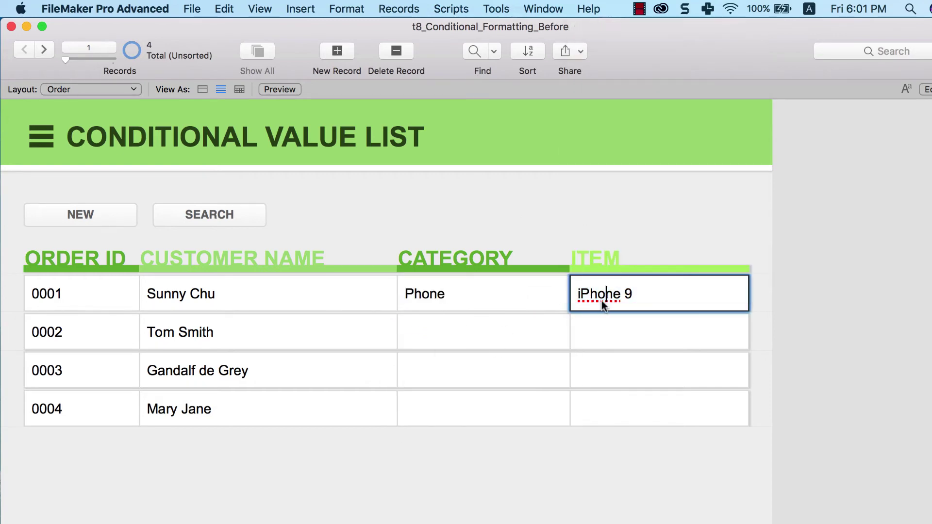
{"action": "left_click", "coordinate": [630, 271]}
{"action": "left_click", "coordinate": [625, 291]}
{"action": "left_click", "coordinate": [523, 233]}
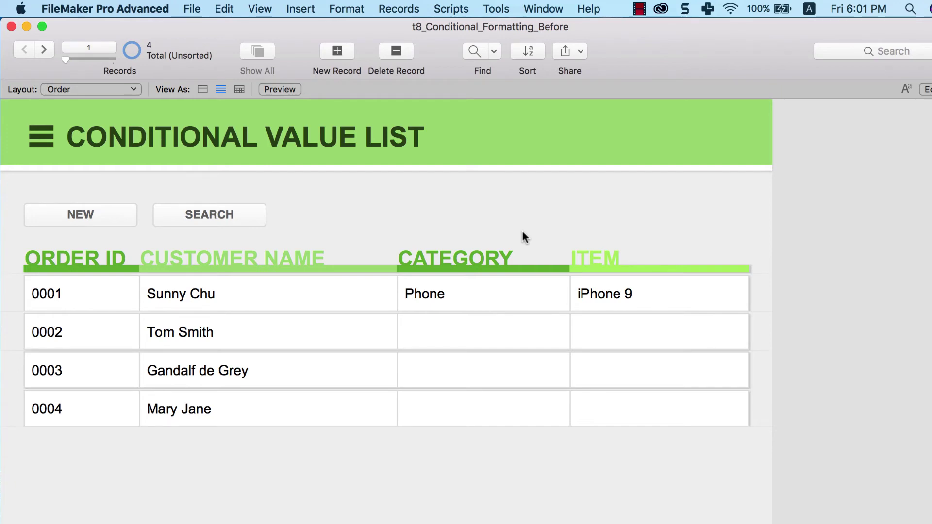
Set order 0001's category to Computer and examine all the products offered in its item drop-down.
{"action": "left_click", "coordinate": [488, 287]}
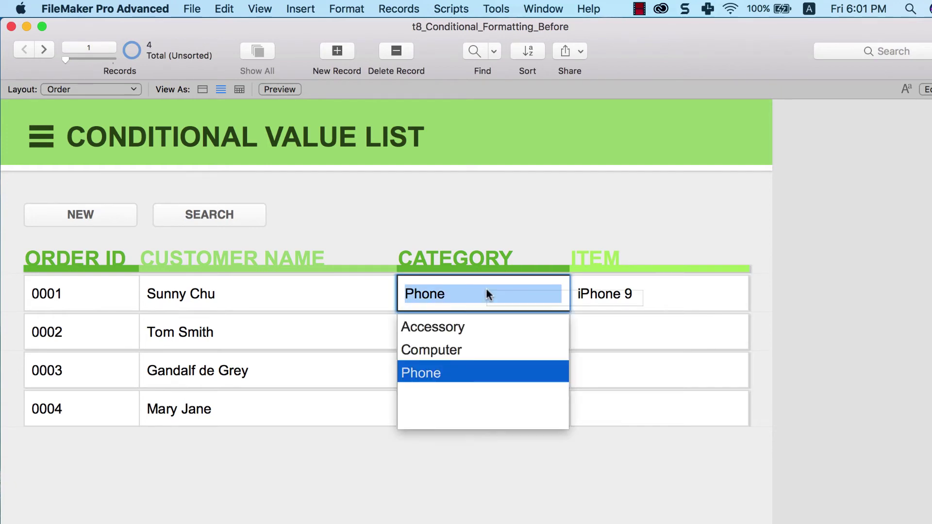
{"action": "left_click", "coordinate": [466, 342]}
{"action": "key", "text": "Tab"}
{"action": "left_click", "coordinate": [586, 269]}
{"action": "left_click", "coordinate": [604, 291]}
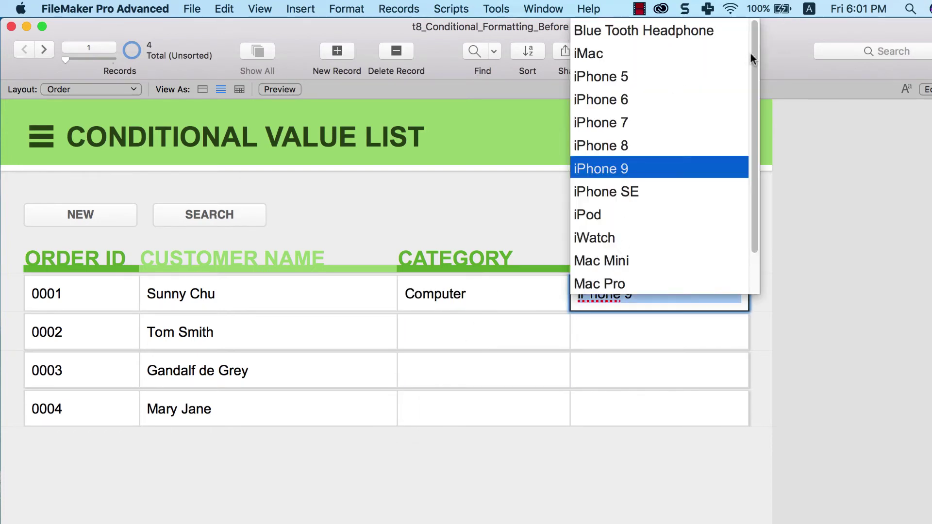
{"action": "left_click_drag", "start_coordinate": [753, 50], "coordinate": [747, 124]}
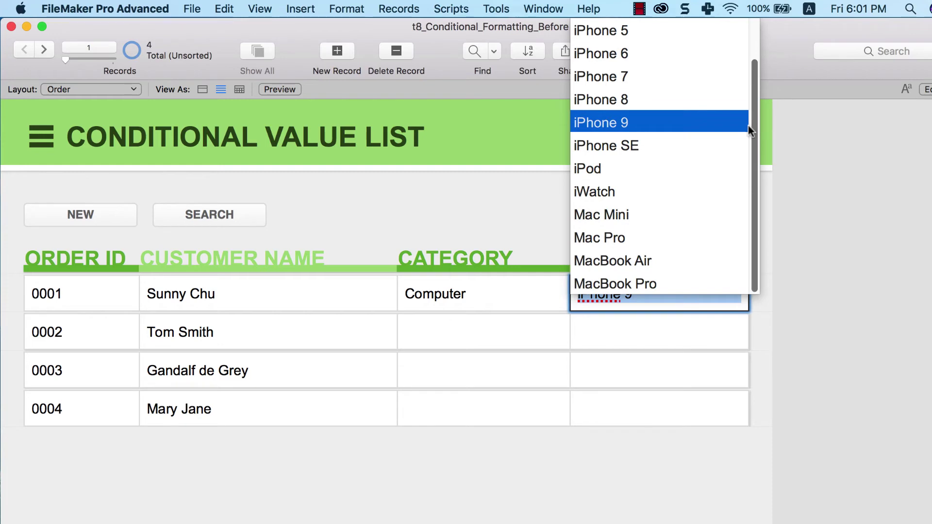
{"action": "left_click", "coordinate": [538, 249]}
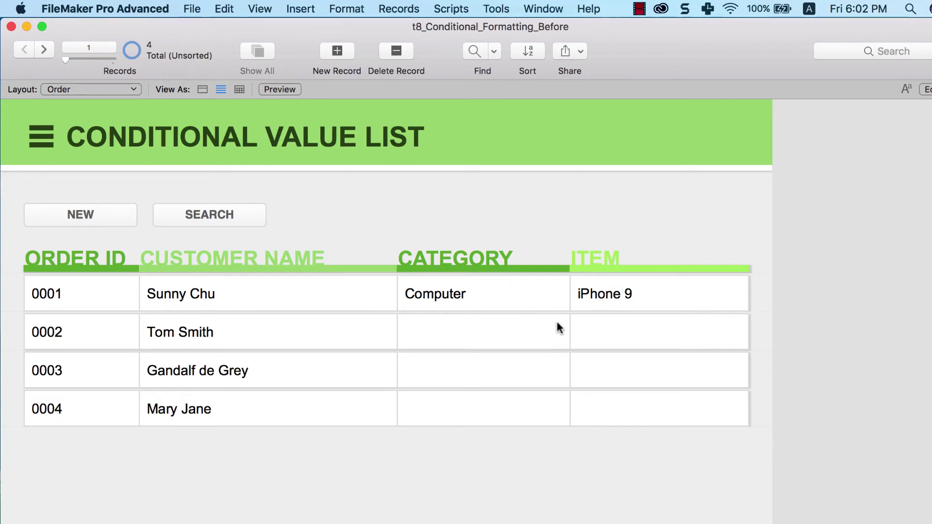
Check the category and product pairs in the Product layout, and return to the Order layout.
{"action": "left_click", "coordinate": [113, 93]}
{"action": "left_click", "coordinate": [114, 102]}
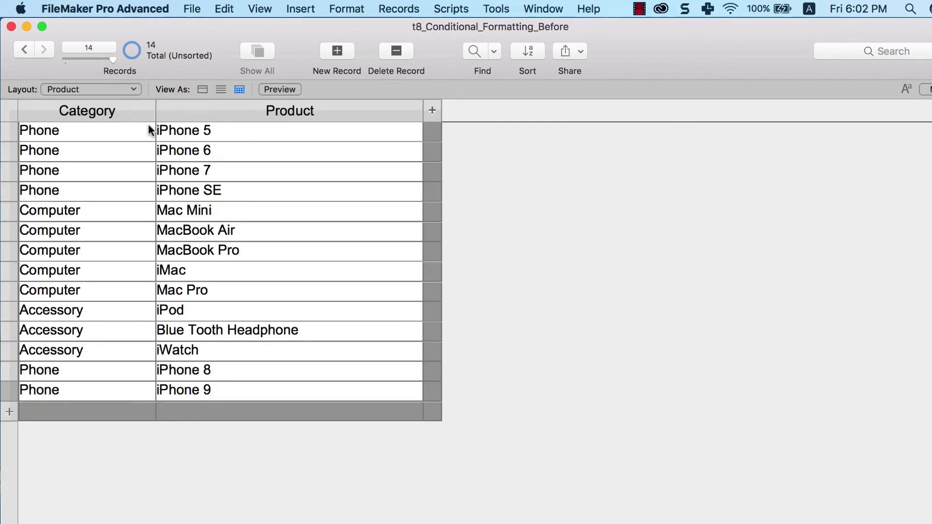
{"action": "left_click", "coordinate": [97, 93]}
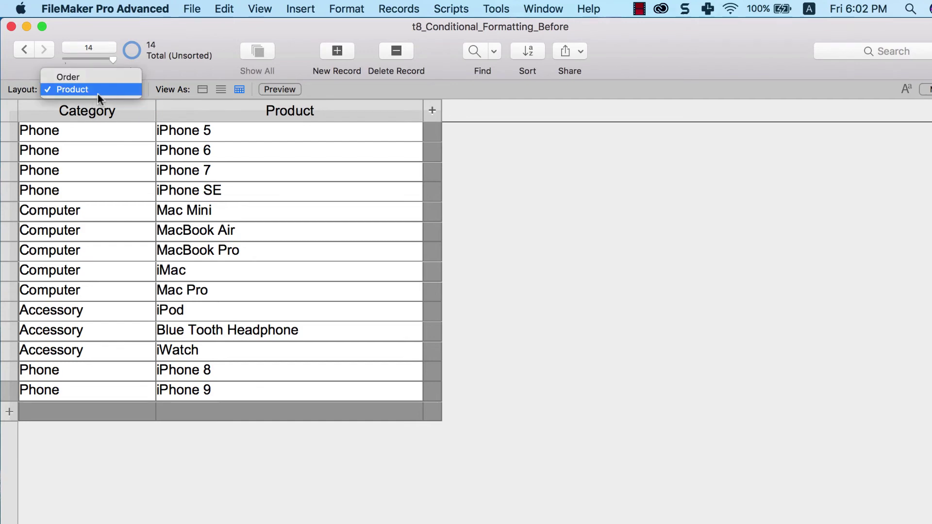
{"action": "left_click", "coordinate": [109, 76]}
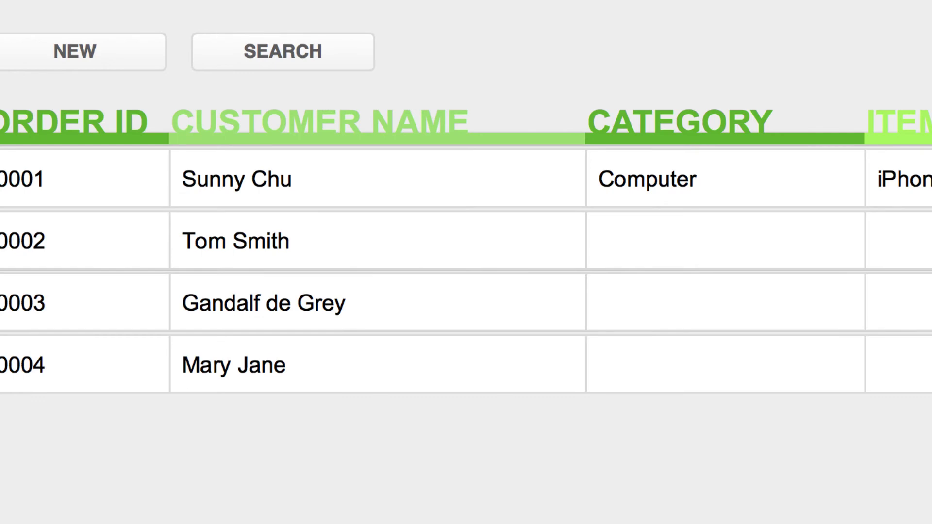
Relate the Order and Product tables through their Category fields in the database's relationships graph, and save the change.
{"action": "left_click", "coordinate": [613, 214]}
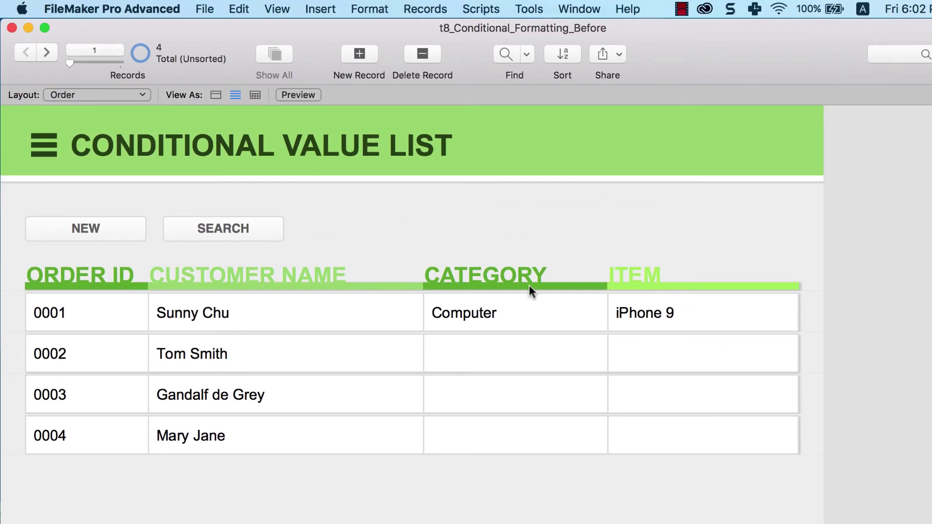
{"action": "left_click", "coordinate": [205, 11]}
{"action": "mouse_move", "coordinate": [256, 160]}
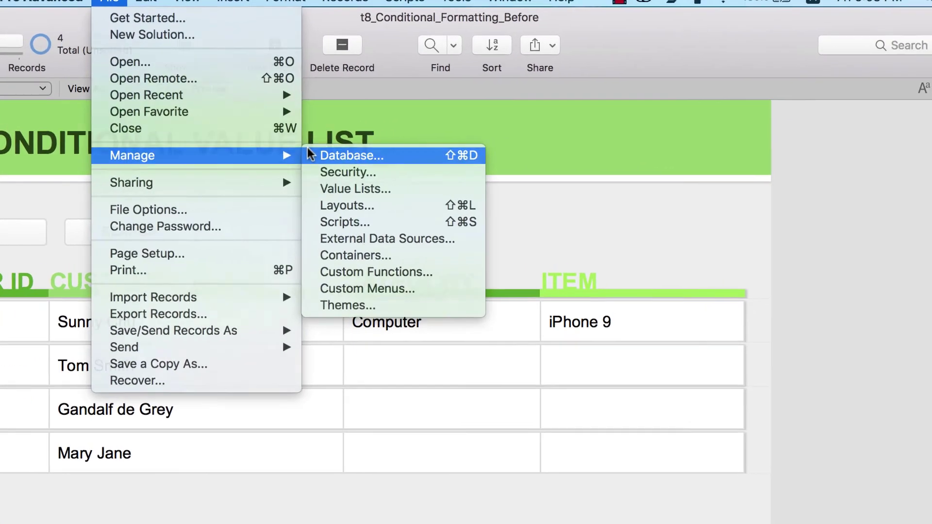
{"action": "left_click", "coordinate": [422, 158]}
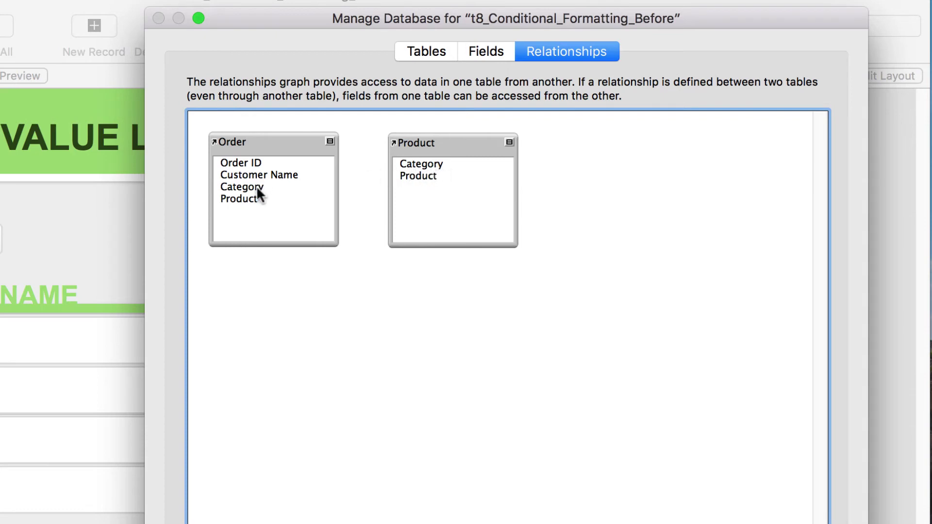
{"action": "left_click_drag", "start_coordinate": [256, 187], "coordinate": [407, 162]}
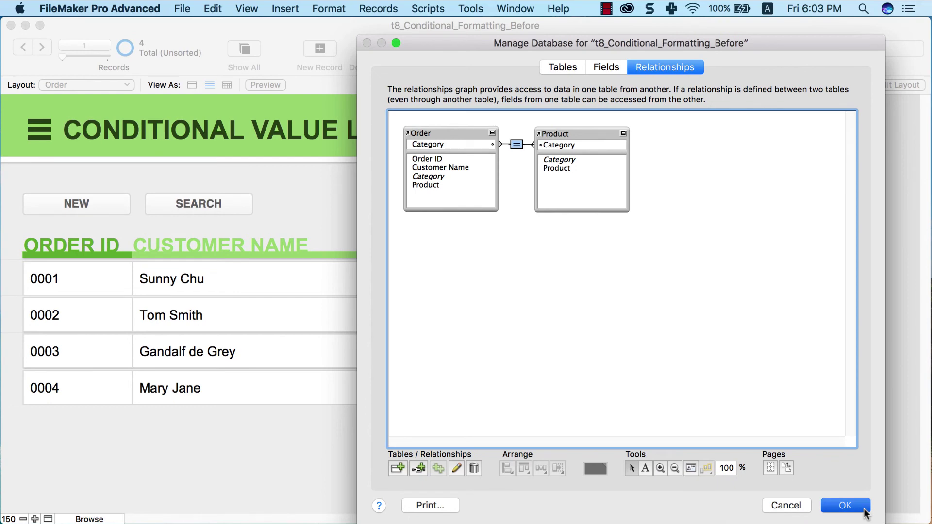
{"action": "left_click", "coordinate": [845, 506]}
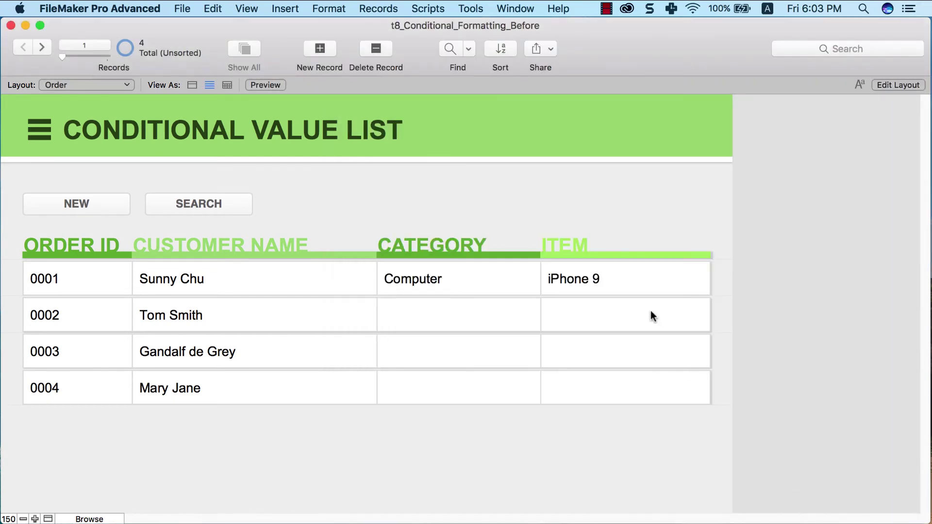
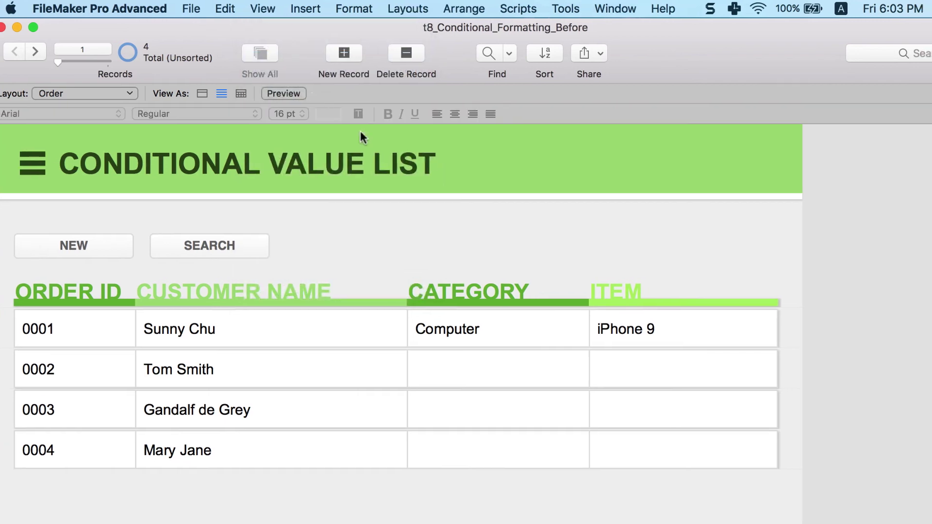
In Layout mode, select the Product field under Item and open the value list management for its drop-down.
{"action": "left_click", "coordinate": [596, 331]}
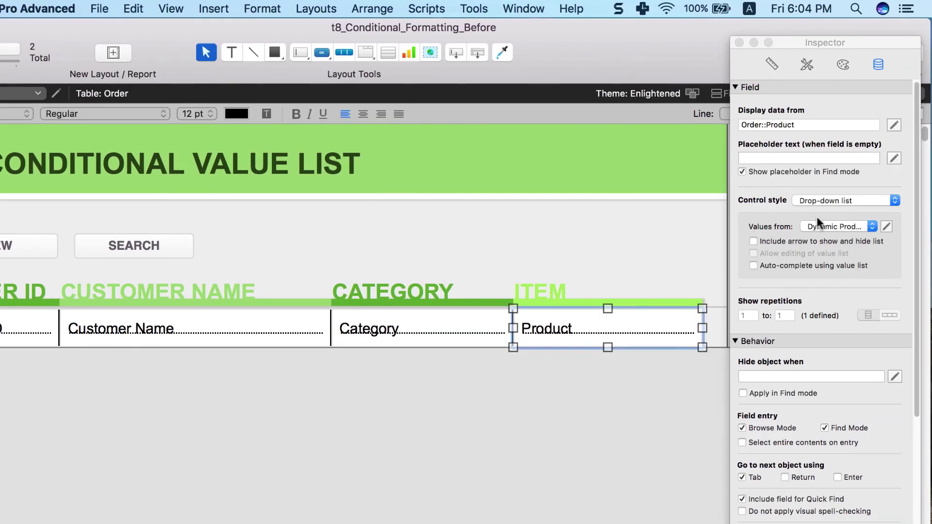
{"action": "left_click", "coordinate": [883, 224]}
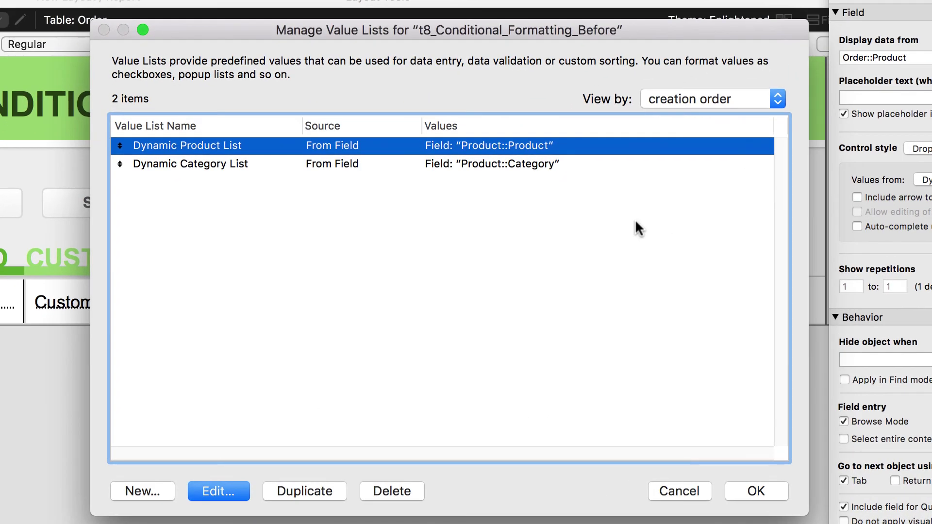
{"action": "left_click", "coordinate": [636, 222]}
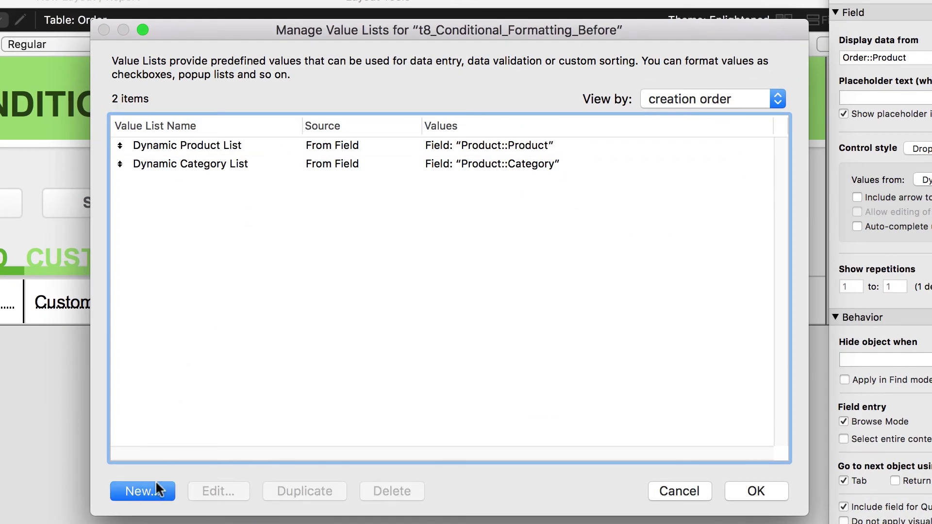
Create a new value list and name it Conditional Value List For Product.
{"action": "left_click", "coordinate": [142, 491]}
{"action": "type", "text": "Con"}
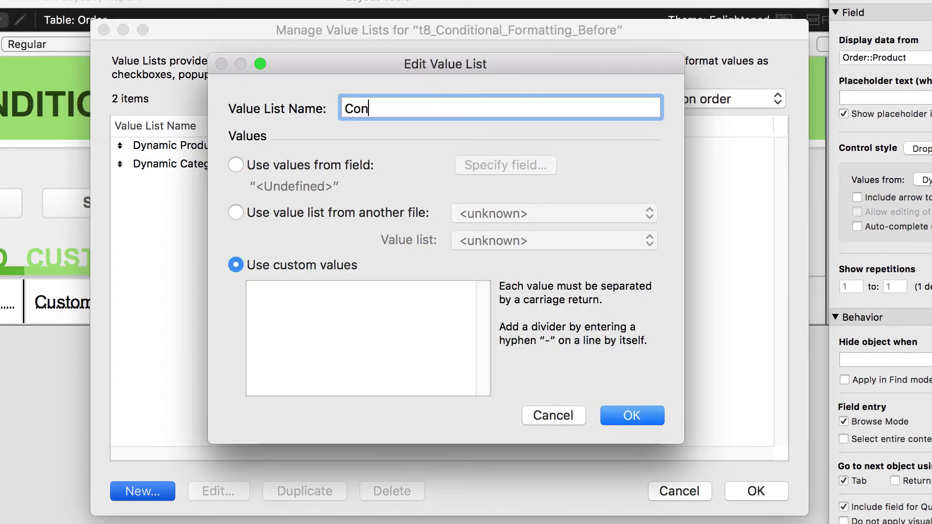
{"action": "type", "text": "ditional Value List"}
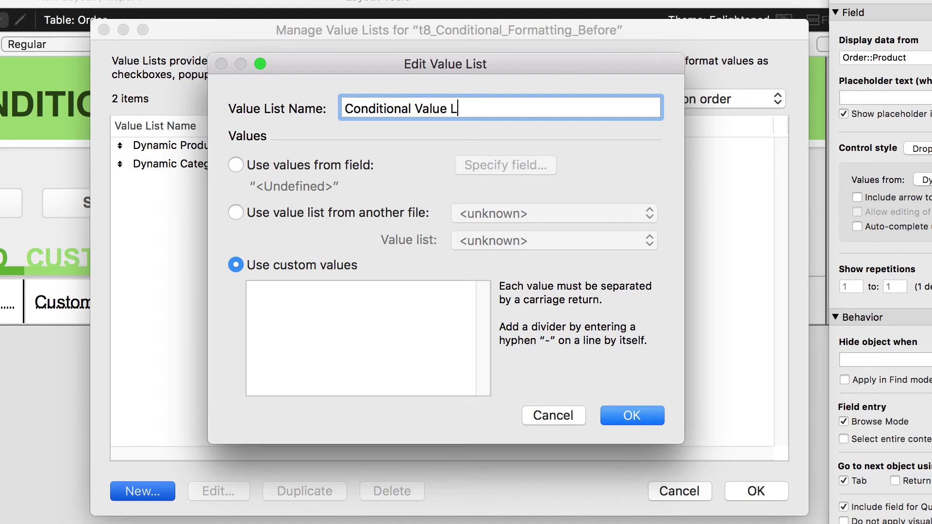
{"action": "key", "text": "BackSpace"}
{"action": "key", "text": "BackSpace"}
{"action": "key", "text": "BackSpace"}
{"action": "key", "text": "BackSpace"}
{"action": "key", "text": "BackSpace"}
{"action": "type", "text": "List For Product"}
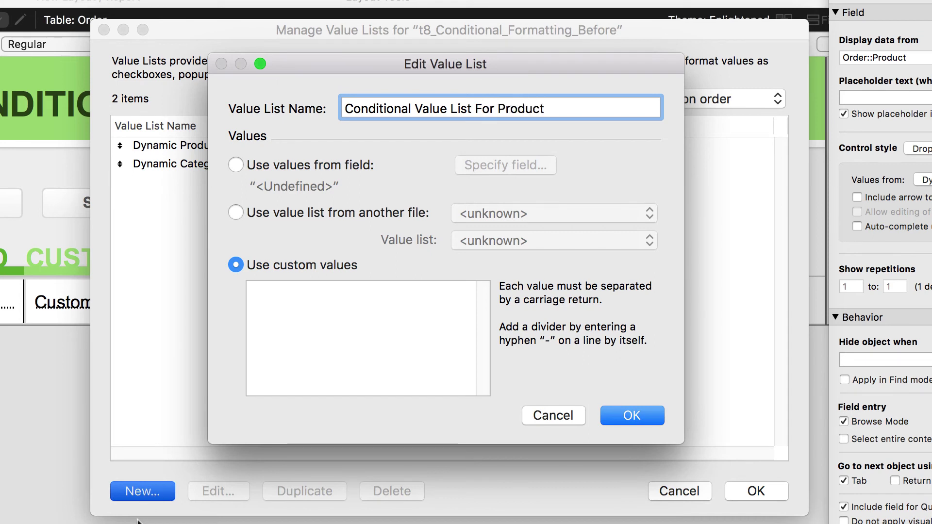
Base the value list on field values, using the Product field of the Product table as its first field.
{"action": "left_click", "coordinate": [235, 165]}
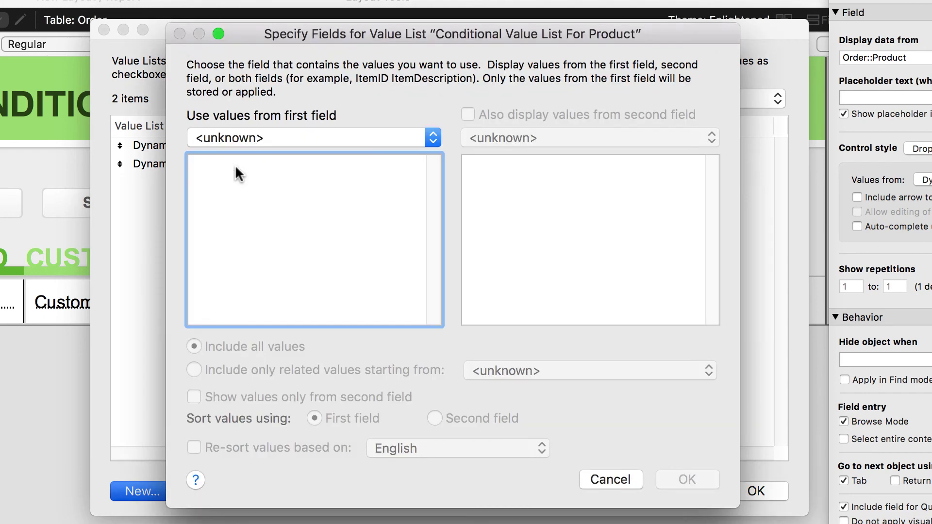
{"action": "left_click", "coordinate": [266, 138]}
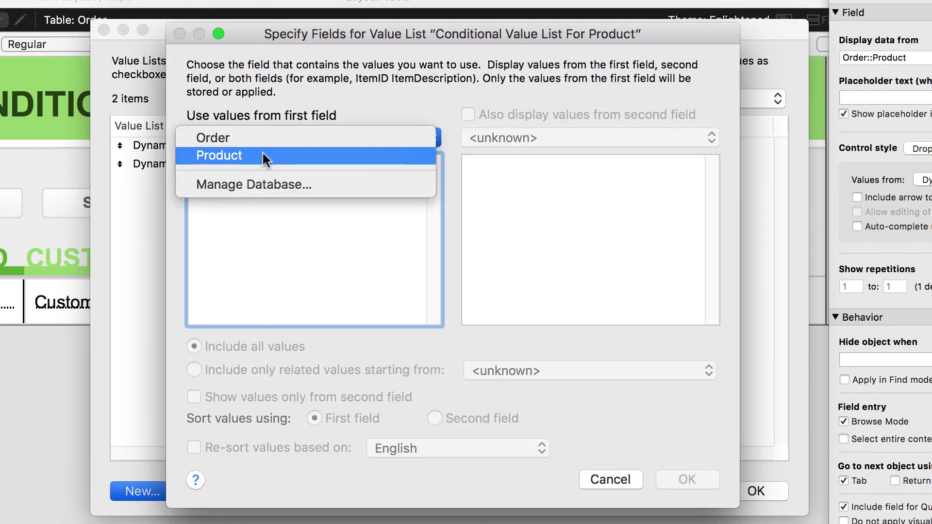
{"action": "left_click", "coordinate": [261, 155]}
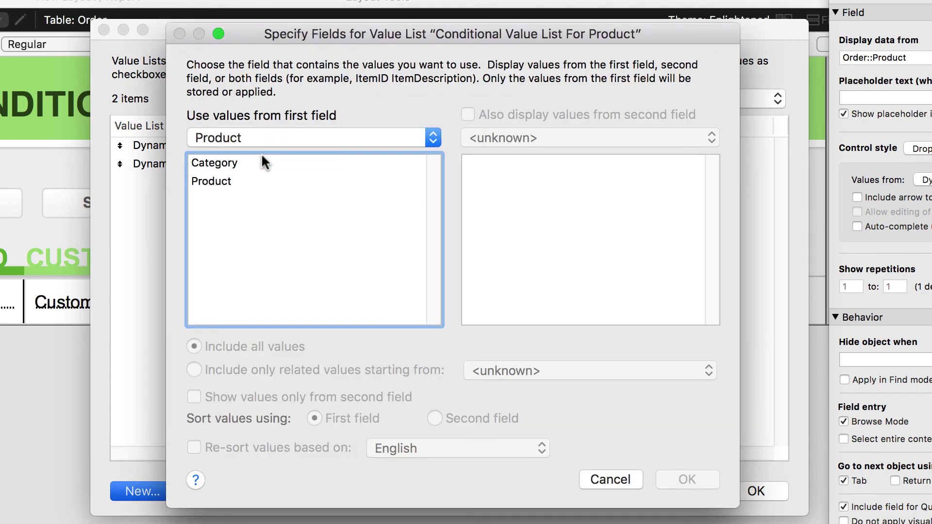
{"action": "left_click", "coordinate": [241, 181]}
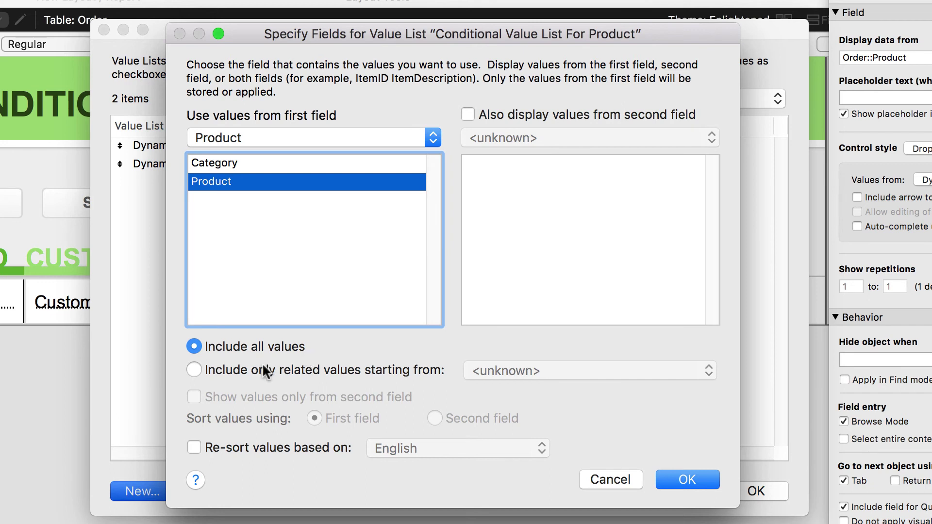
Limit the value list to related values starting from the Order table, and accept the field specification.
{"action": "left_click", "coordinate": [193, 371]}
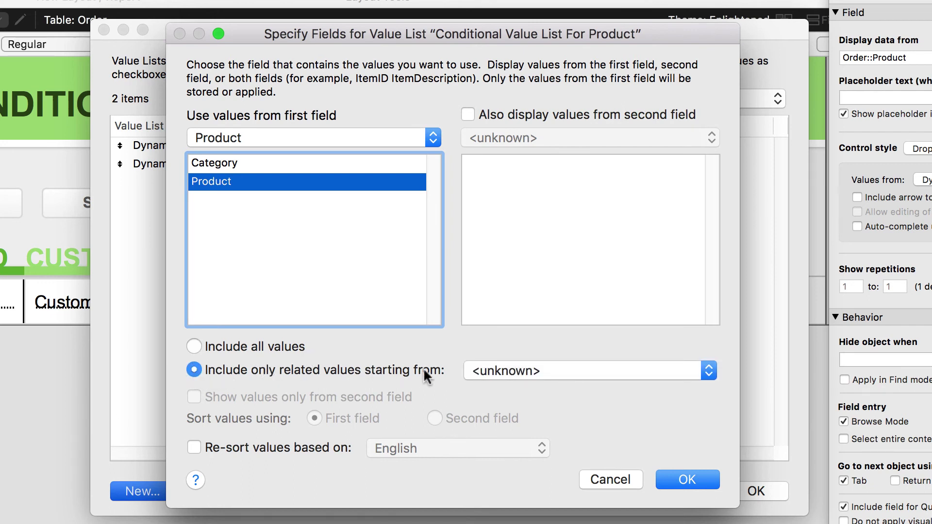
{"action": "left_click", "coordinate": [561, 381]}
{"action": "left_click", "coordinate": [524, 412]}
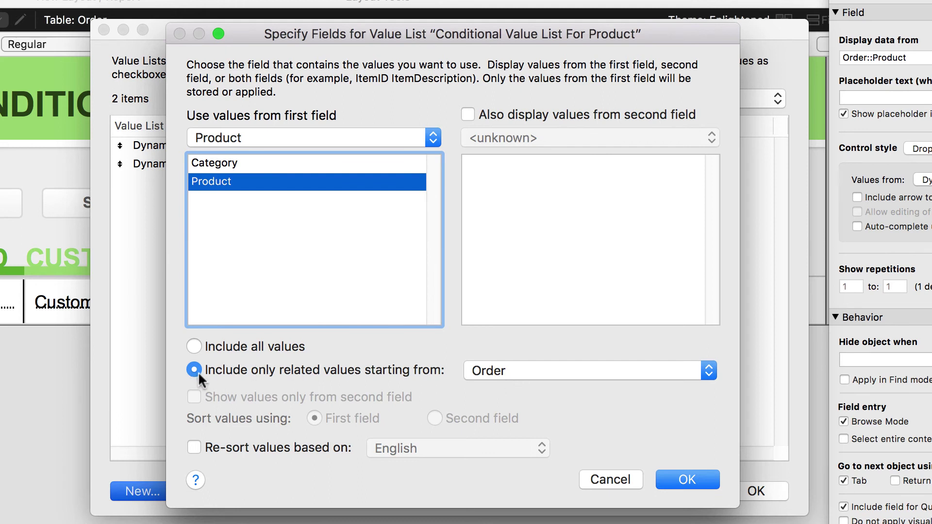
{"action": "left_click", "coordinate": [543, 369]}
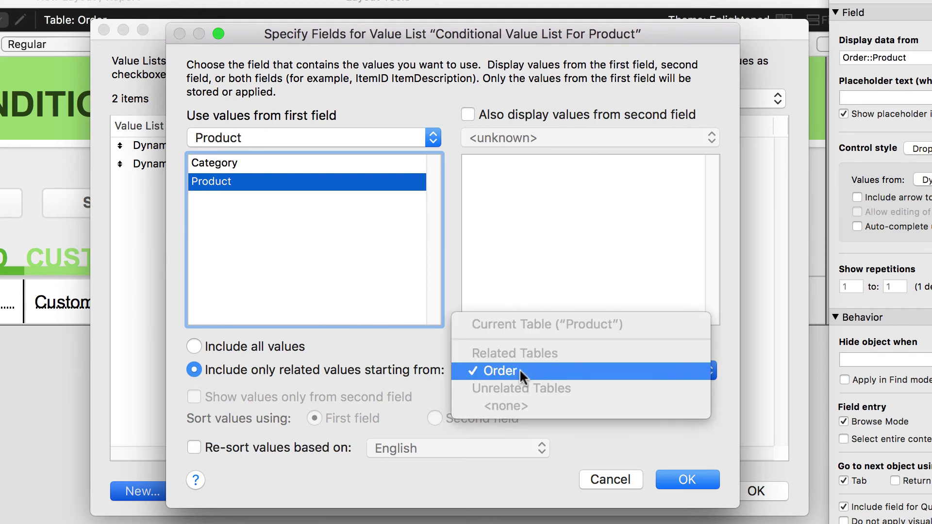
{"action": "left_click", "coordinate": [519, 369]}
{"action": "left_click", "coordinate": [696, 481]}
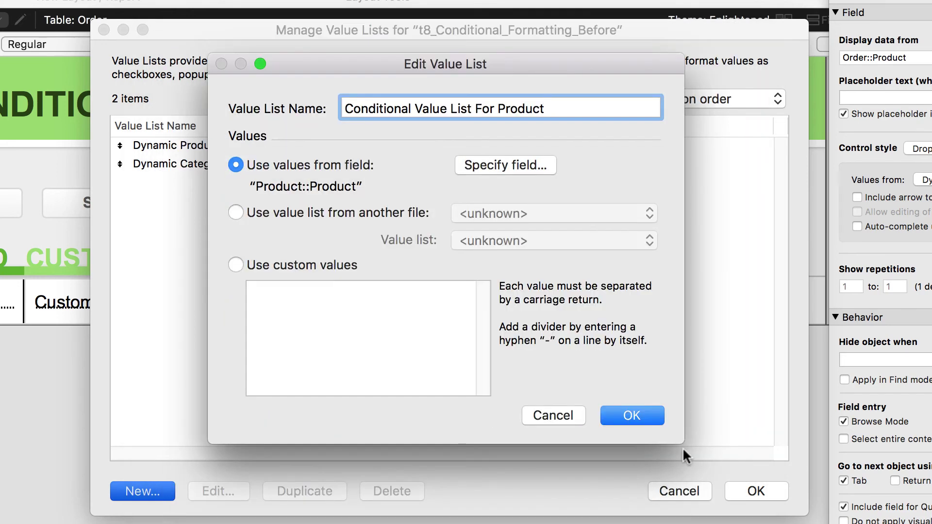
Save the new value list for the Product field and switch the Order layout to Browse mode.
{"action": "left_click", "coordinate": [656, 426]}
{"action": "left_click", "coordinate": [750, 493]}
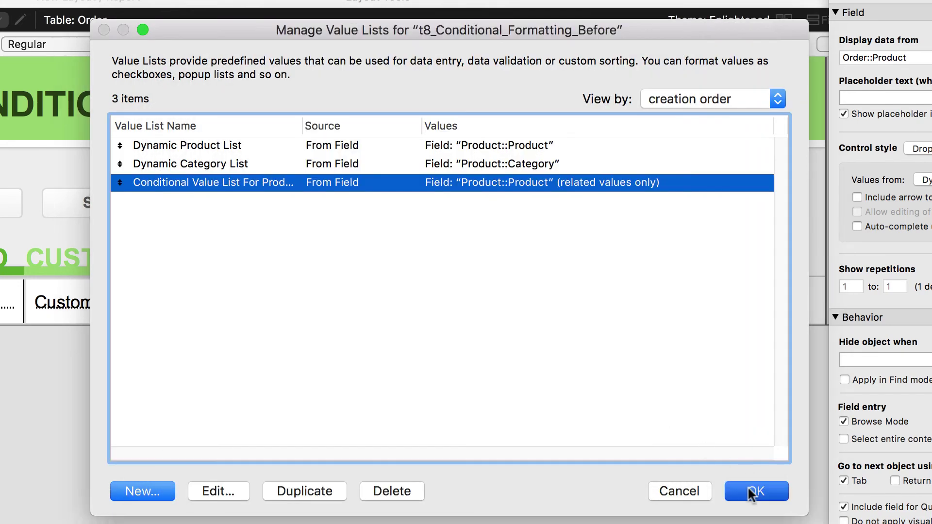
{"action": "left_click", "coordinate": [714, 467]}
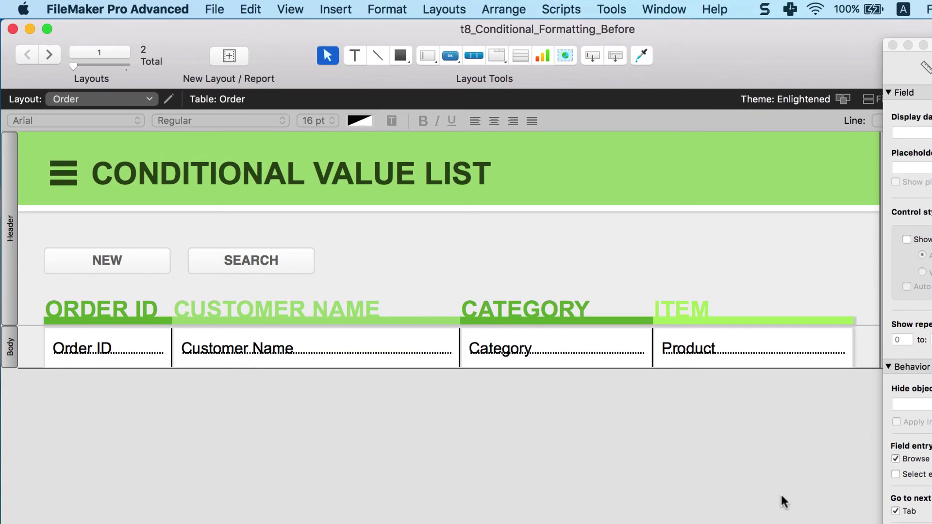
{"action": "left_click", "coordinate": [291, 9]}
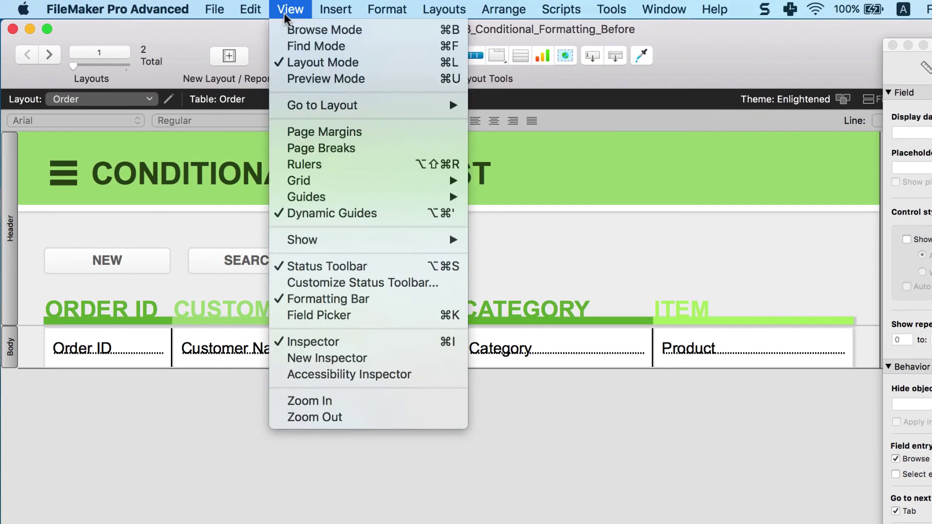
{"action": "left_click", "coordinate": [326, 27]}
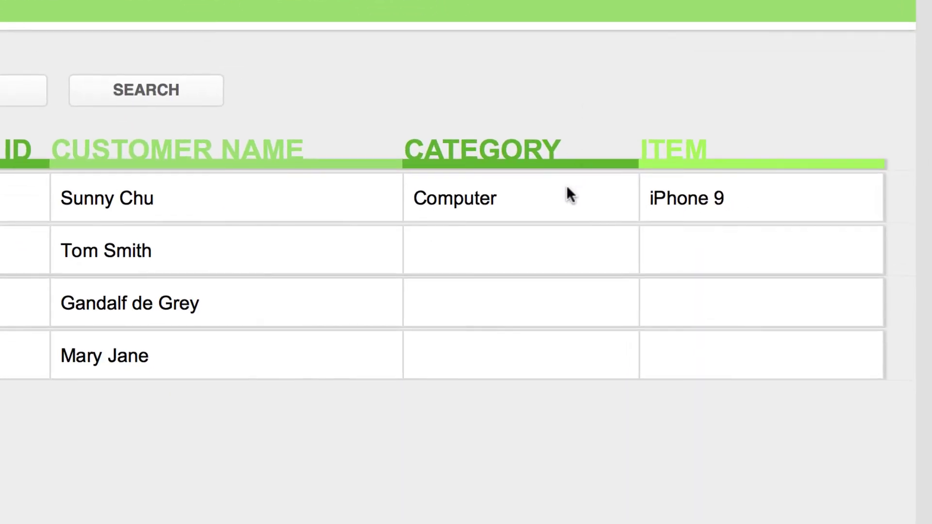
Try Phone and then Computer as the second order's category to check which items each one offers.
{"action": "left_click", "coordinate": [469, 254]}
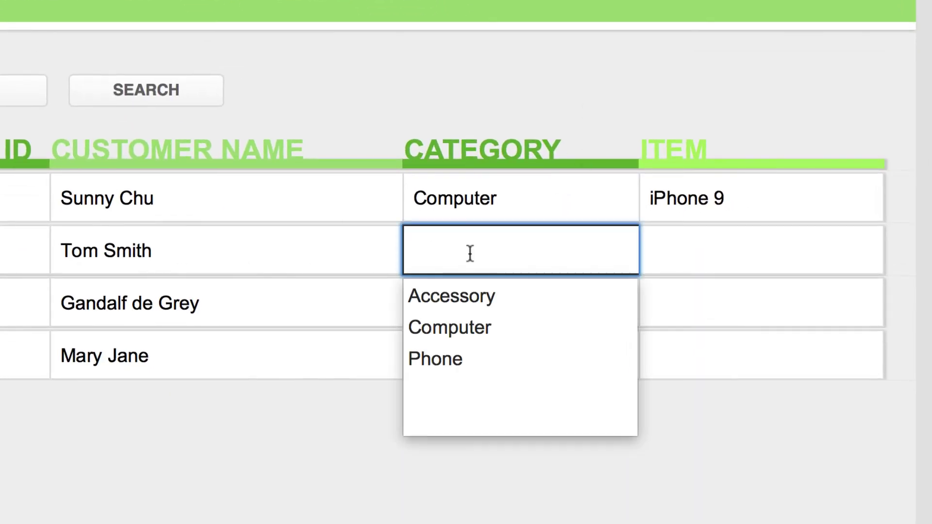
{"action": "left_click", "coordinate": [473, 358]}
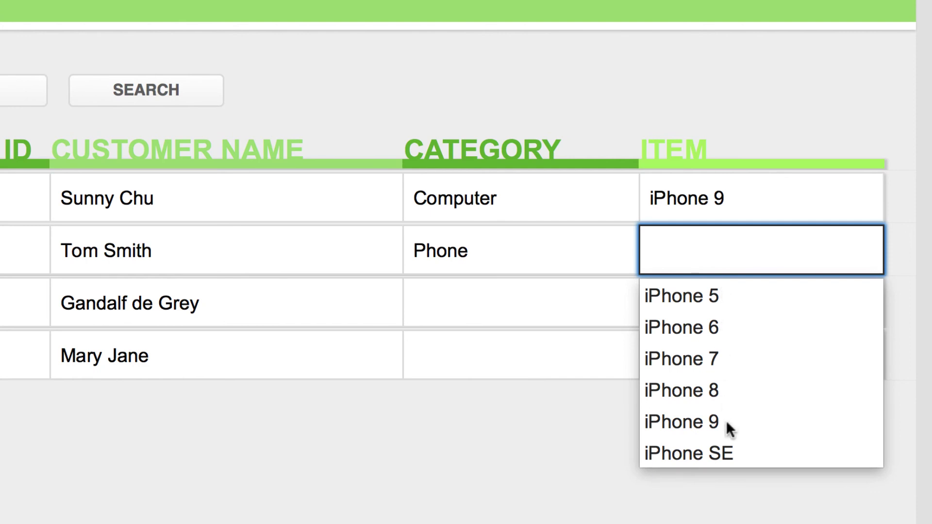
{"action": "left_click", "coordinate": [466, 246]}
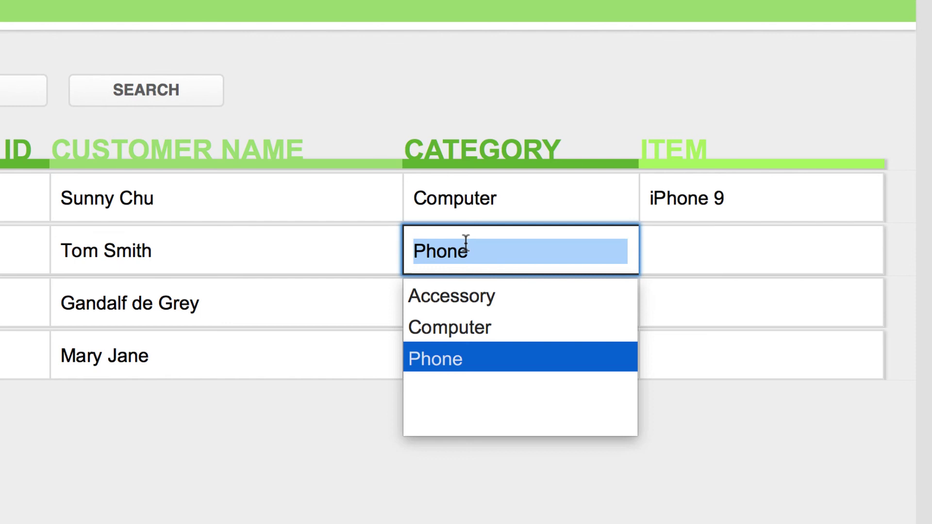
{"action": "left_click", "coordinate": [471, 324]}
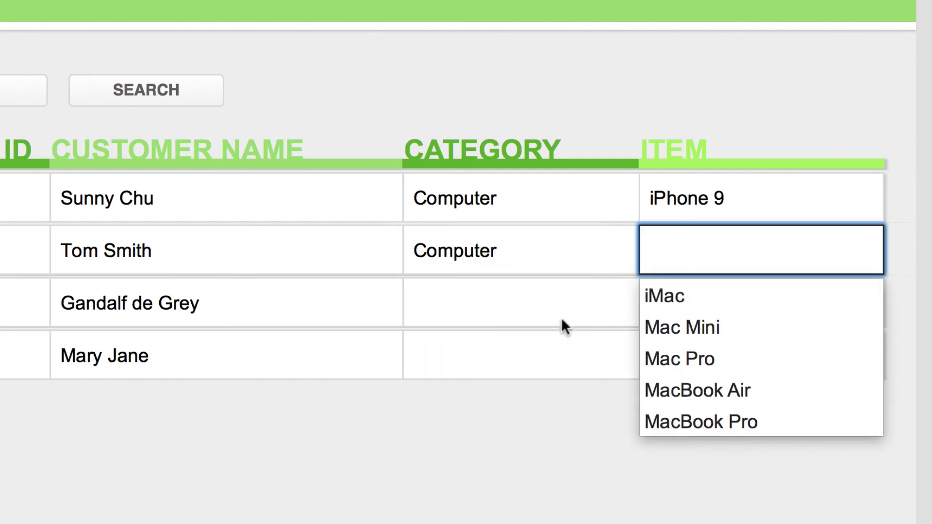
Set the second order's category to Accessory and its item to Blue Tooth Headphone, and commit the record.
{"action": "left_click", "coordinate": [546, 271]}
{"action": "left_click", "coordinate": [525, 295]}
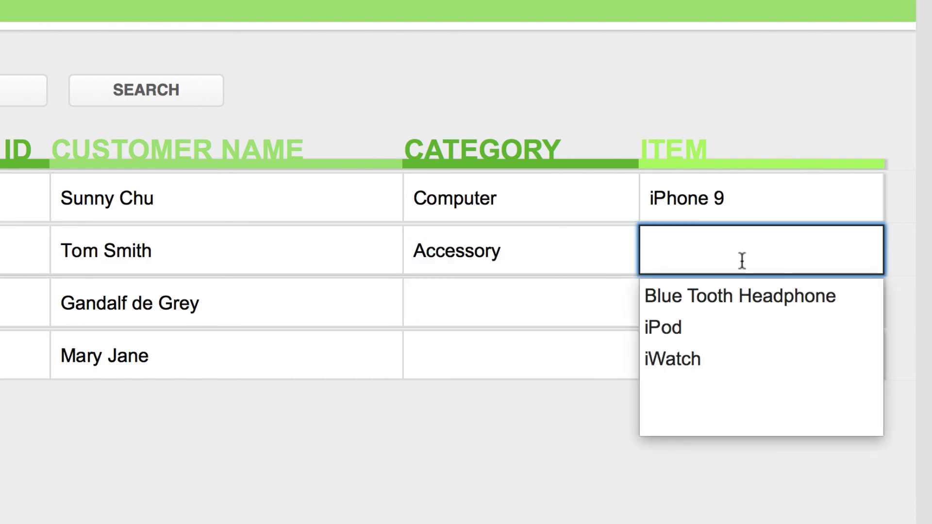
{"action": "left_click", "coordinate": [722, 298]}
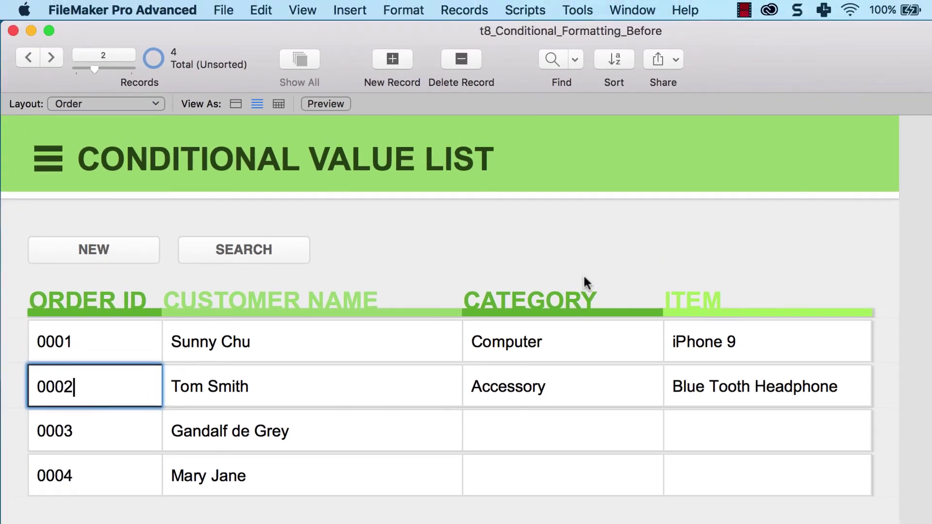
{"action": "left_click", "coordinate": [584, 274]}
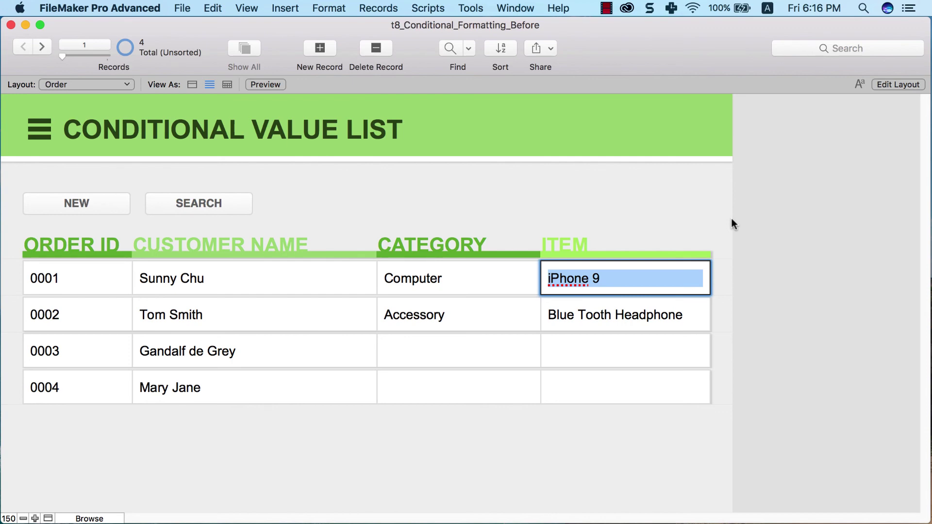
Check the first order's item choices, change its category to Accessory, and open its item choices again.
{"action": "left_click", "coordinate": [732, 220]}
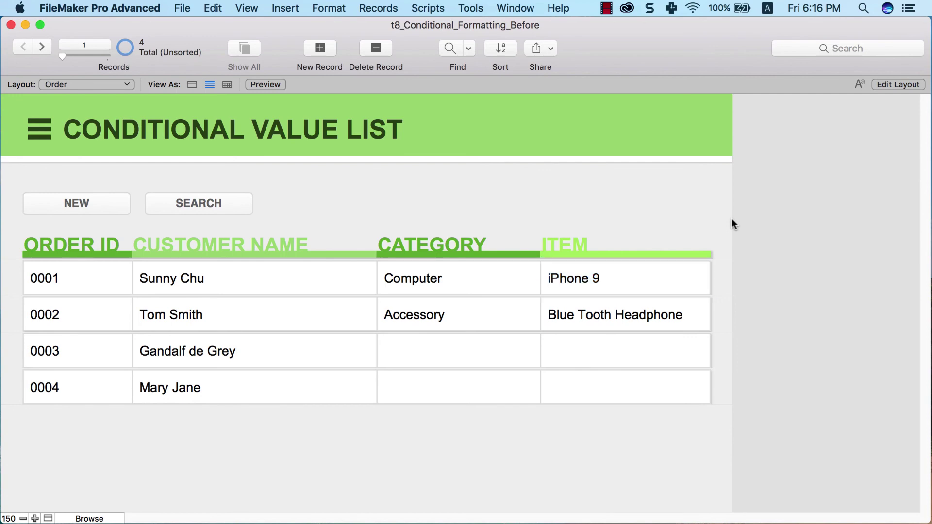
{"action": "left_click", "coordinate": [691, 270]}
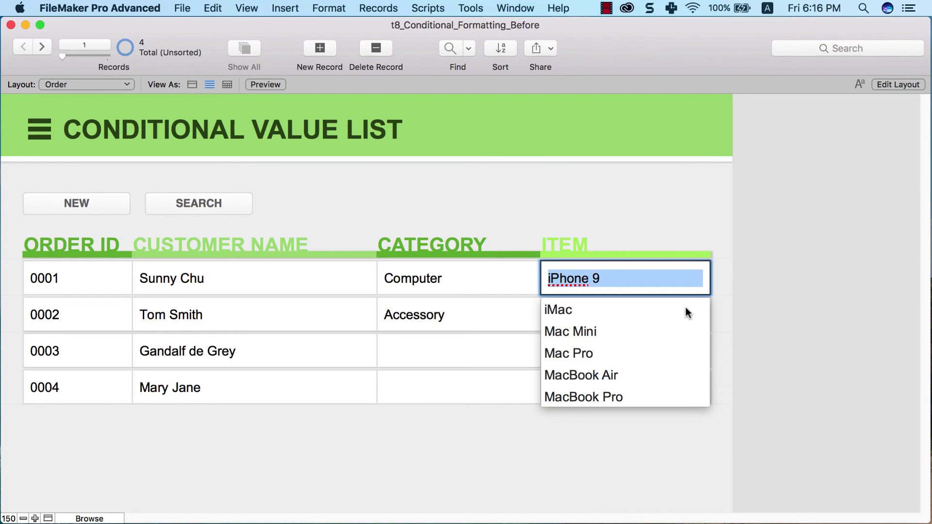
{"action": "left_click", "coordinate": [464, 268]}
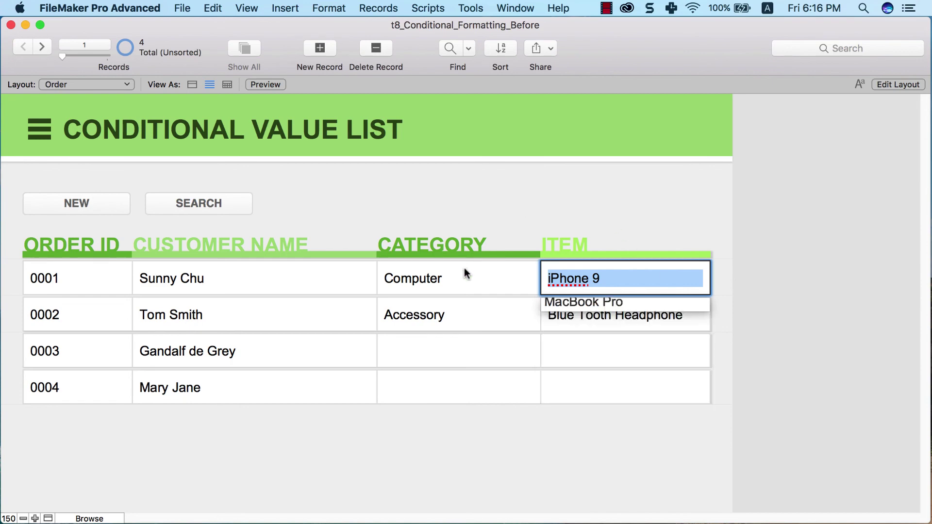
{"action": "left_click", "coordinate": [446, 312]}
{"action": "left_click", "coordinate": [566, 285]}
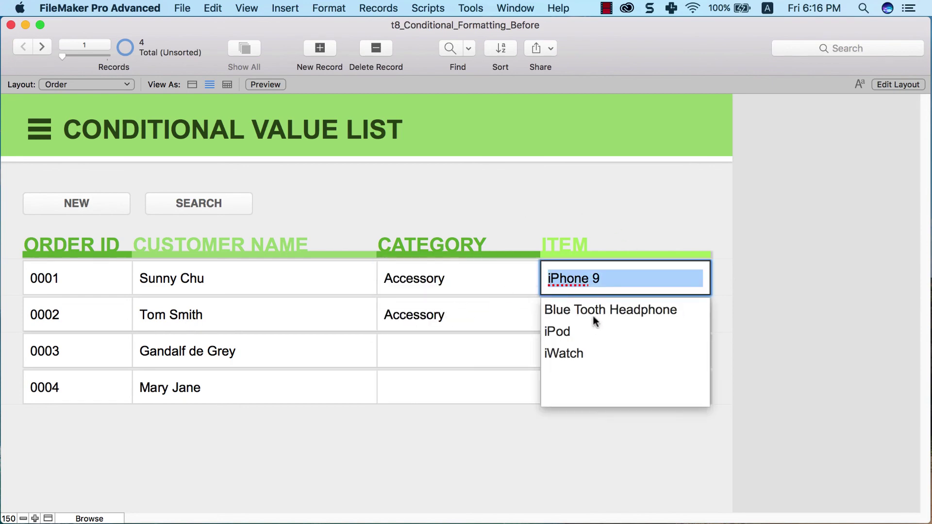